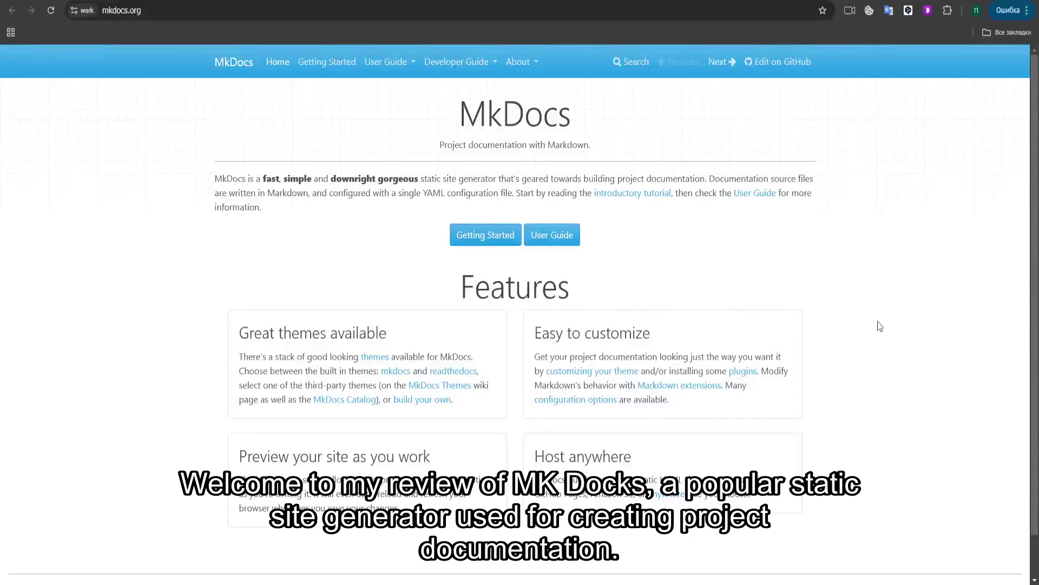
scroll(878, 320, "down", 2)
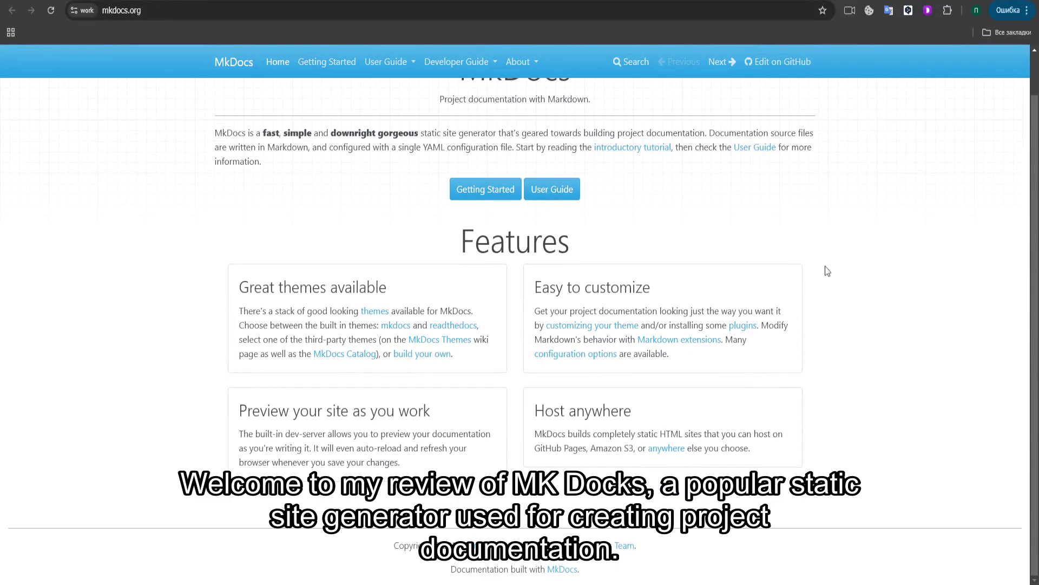
Step: Go from the mkdocs.org home page to the Getting Started tutorial in the top navigation
left_click(309, 63)
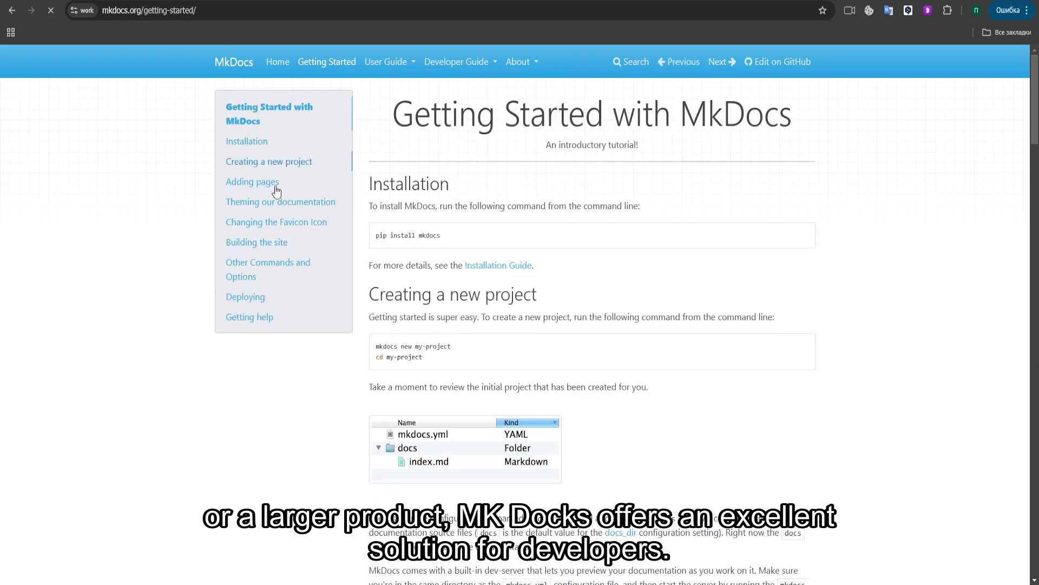
scroll(246, 382, "down", 2)
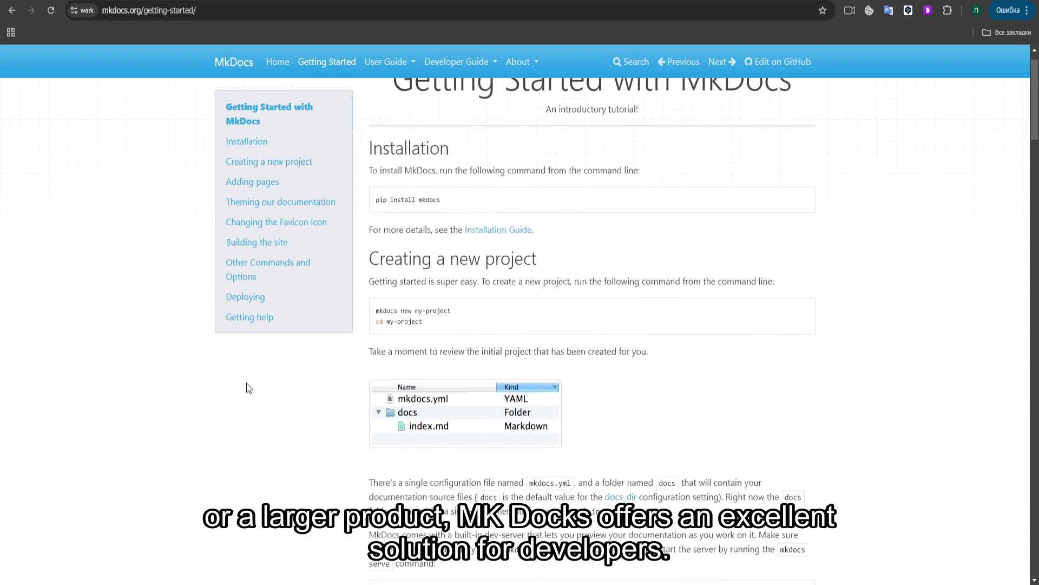
scroll(246, 382, "down", 2)
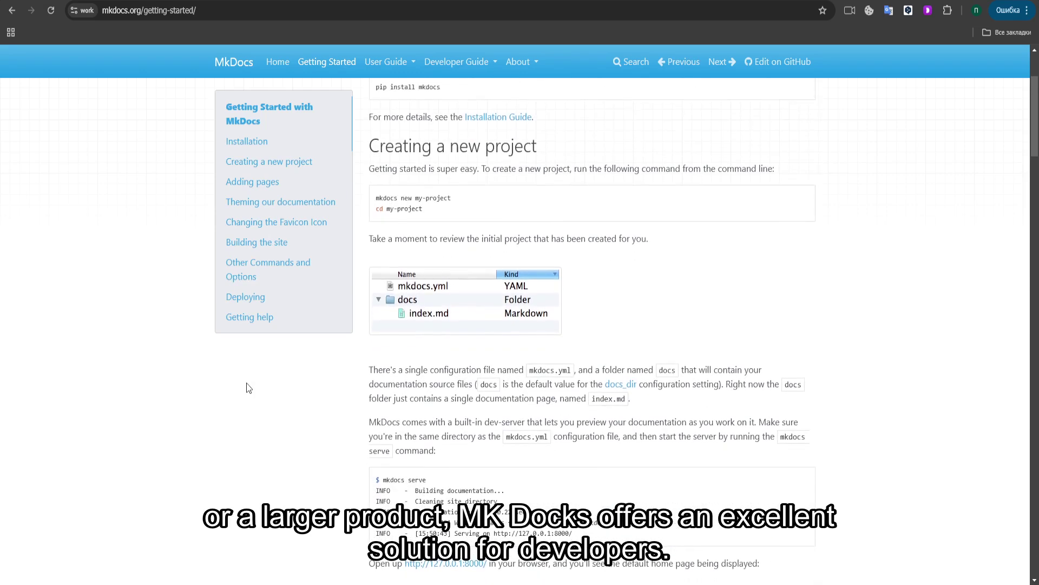
scroll(245, 382, "down", 2)
scroll(246, 383, "down", 2)
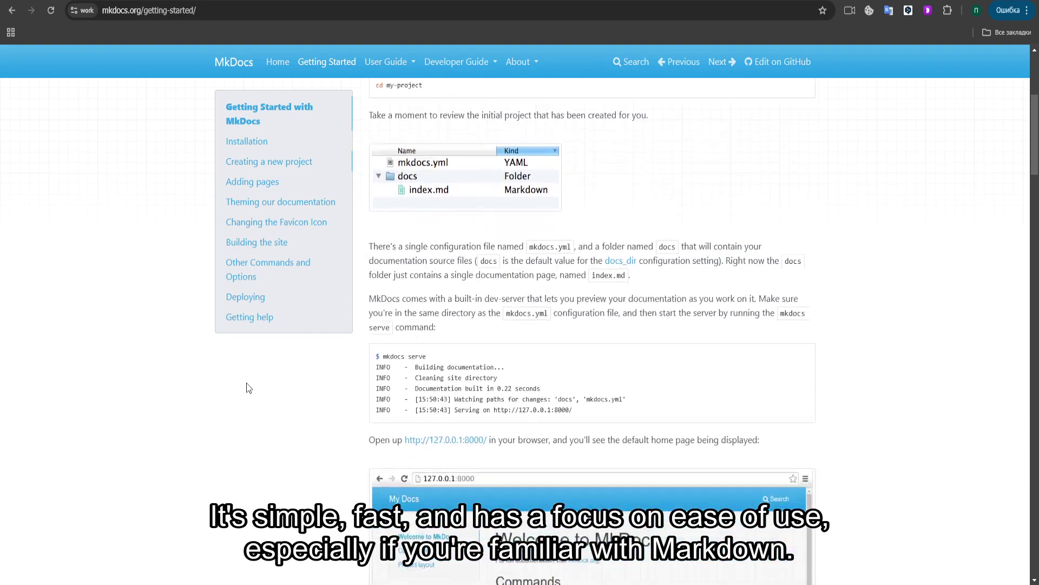
scroll(246, 383, "down", 2)
scroll(247, 382, "down", 1)
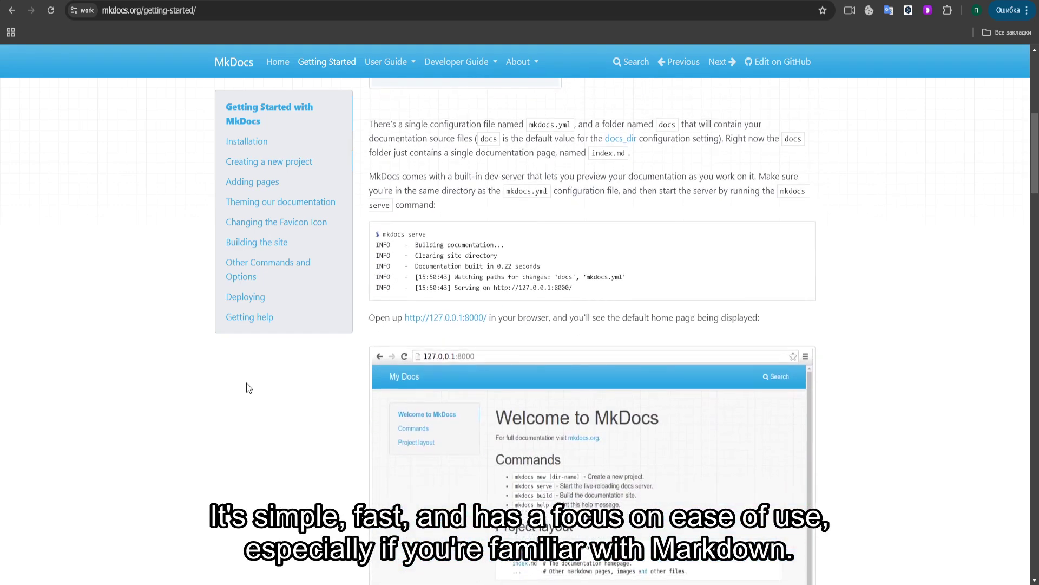
scroll(246, 383, "down", 2)
scroll(246, 382, "down", 2)
scroll(246, 383, "down", 2)
scroll(246, 382, "down", 1)
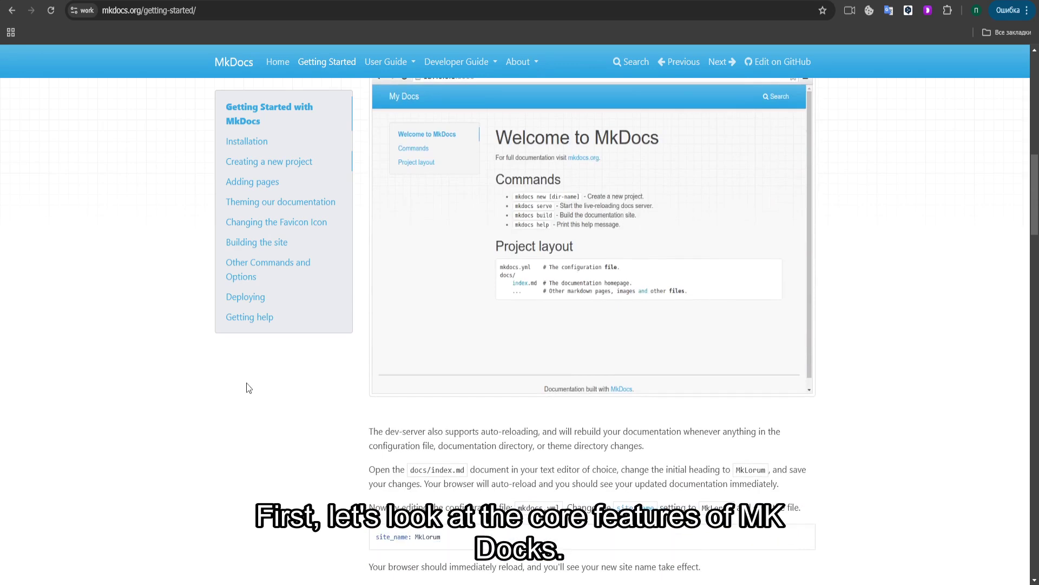
scroll(246, 383, "down", 1)
scroll(246, 382, "down", 1)
scroll(246, 382, "down", 1)
scroll(246, 383, "down", 1)
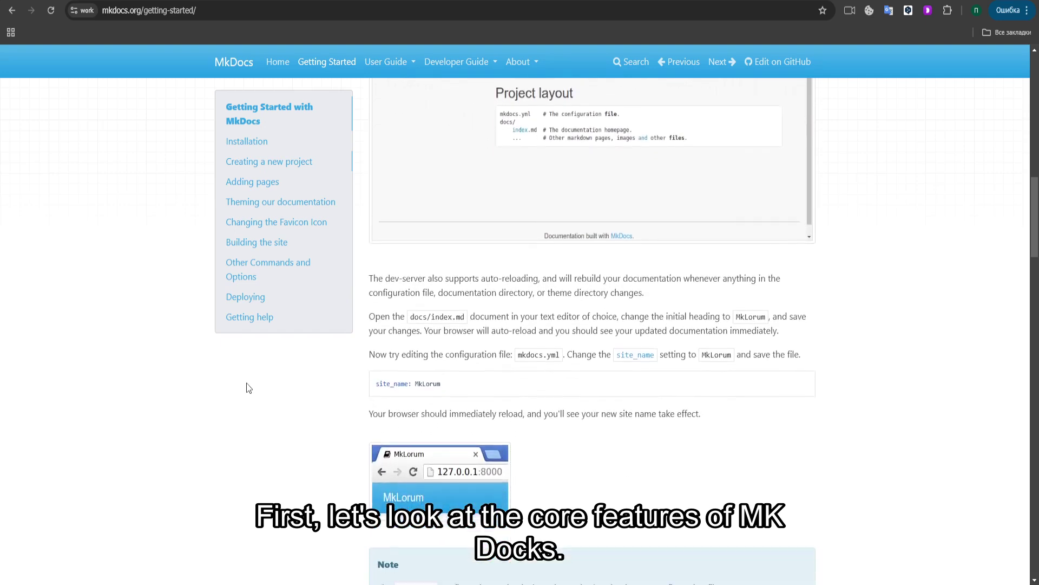
scroll(247, 382, "down", 1)
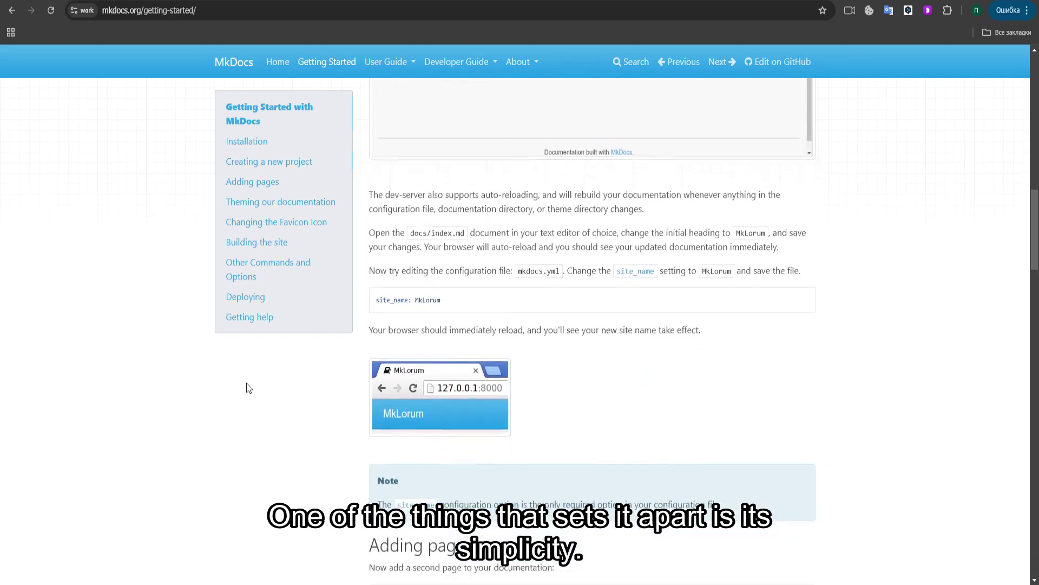
scroll(246, 382, "down", 1)
scroll(246, 383, "down", 1)
scroll(246, 383, "down", 1)
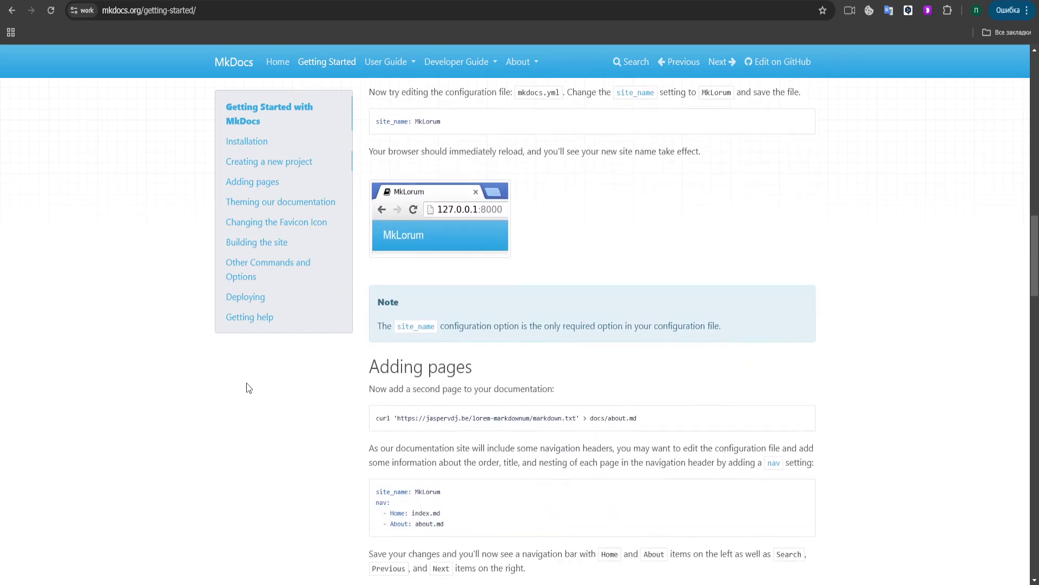
scroll(246, 382, "down", 1)
scroll(246, 383, "down", 1)
scroll(246, 383, "down", 1)
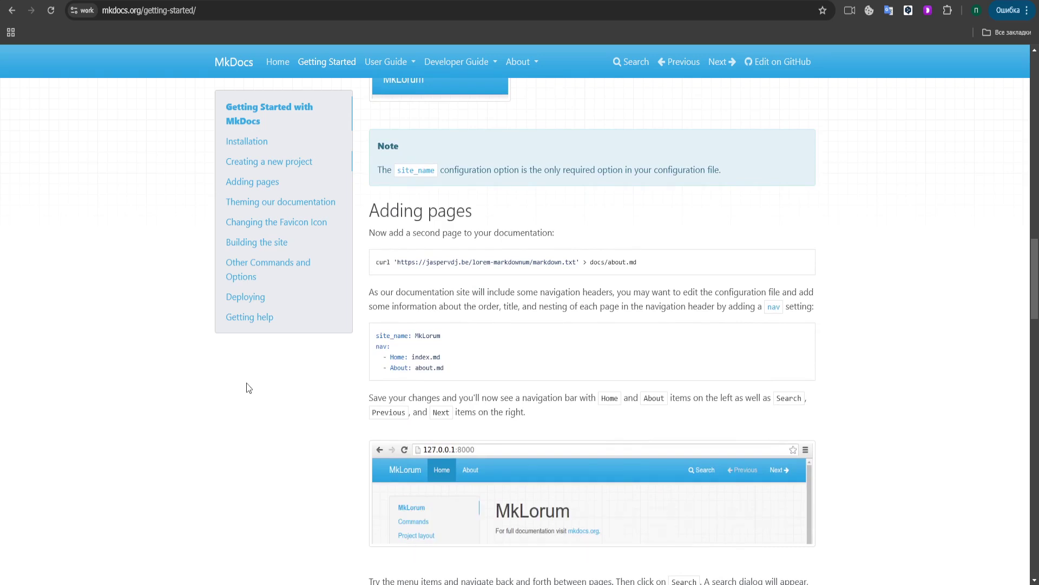
Step: Go to the MkDocs Installation guide through the User Guide menu
left_click(385, 61)
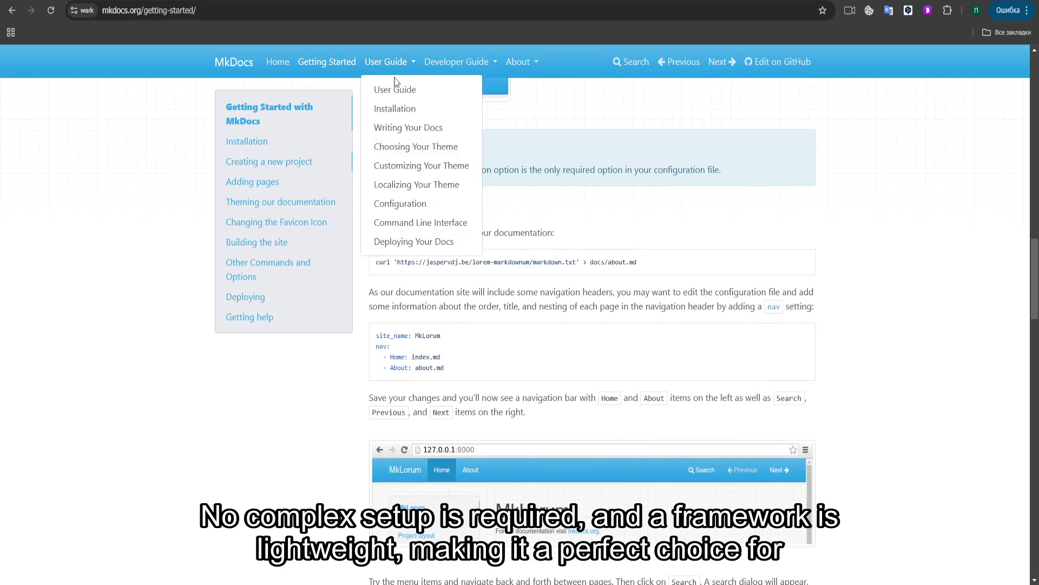
left_click(401, 111)
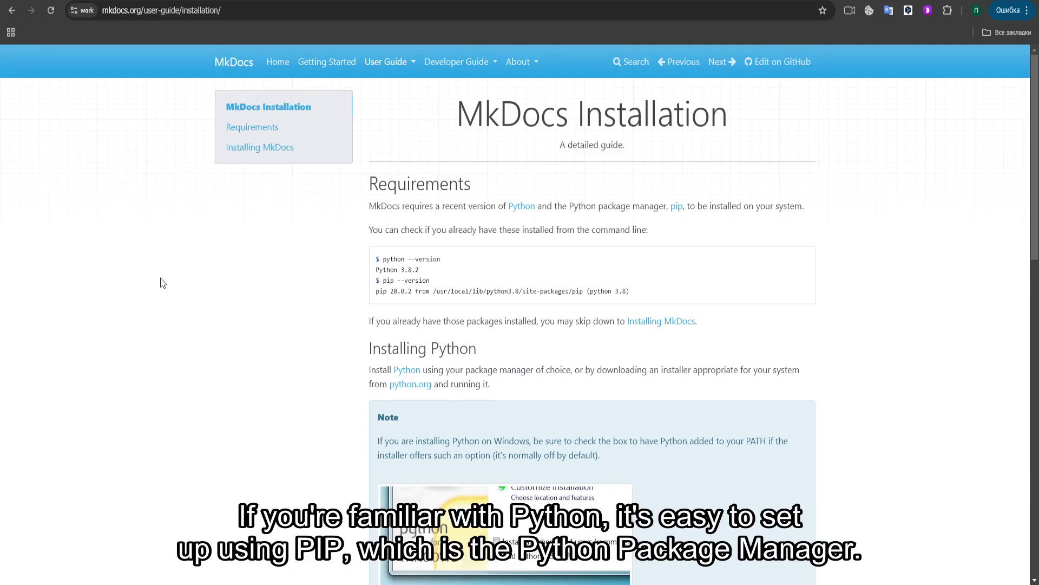
scroll(159, 278, "down", 2)
scroll(160, 278, "down", 1)
scroll(160, 278, "down", 1)
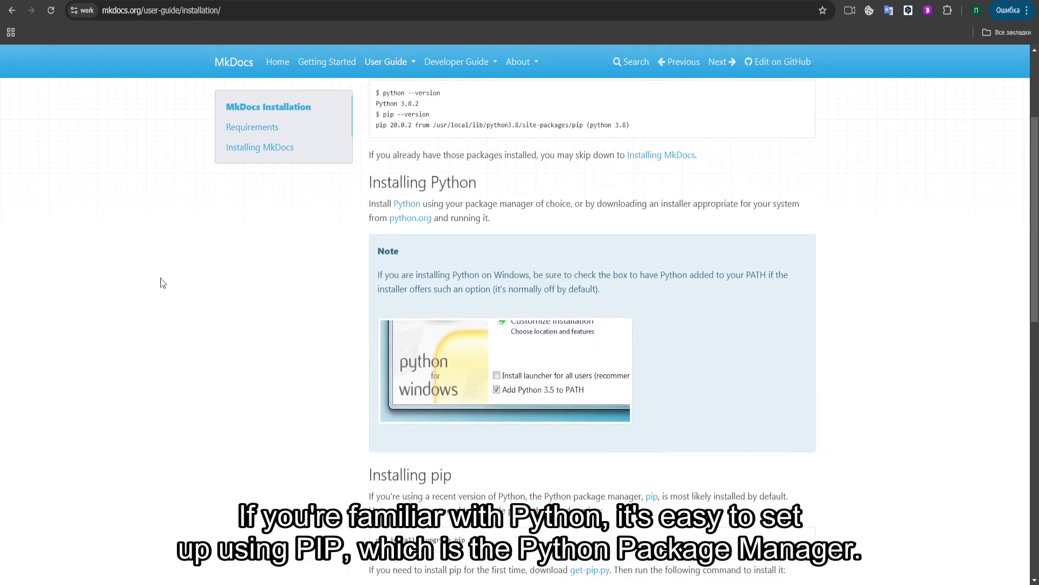
scroll(160, 278, "down", 1)
scroll(160, 278, "down", 1)
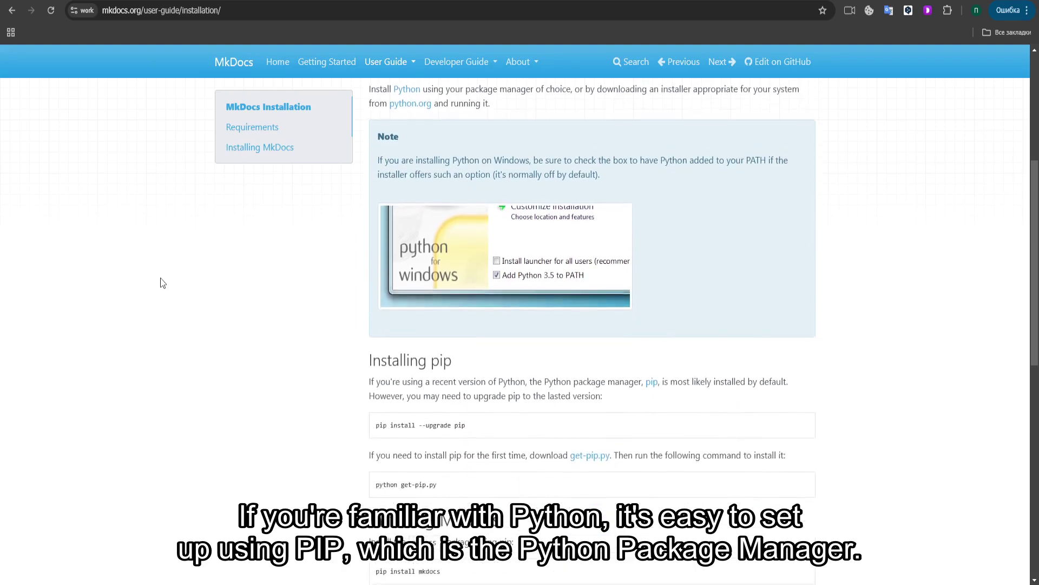
scroll(160, 277, "down", 1)
scroll(160, 278, "down", 1)
scroll(160, 278, "down", 1)
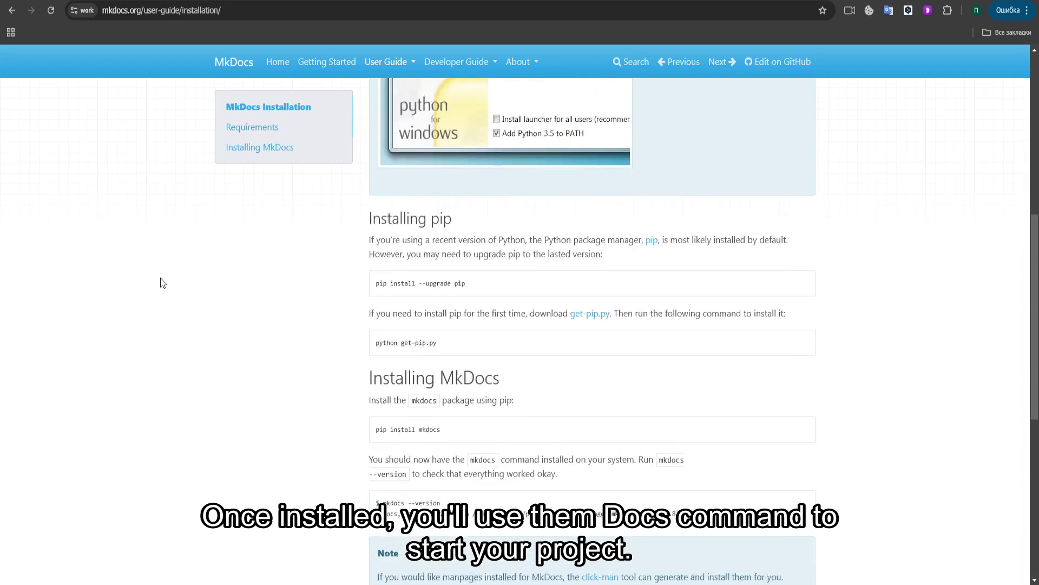
scroll(160, 279, "down", 1)
scroll(159, 278, "down", 1)
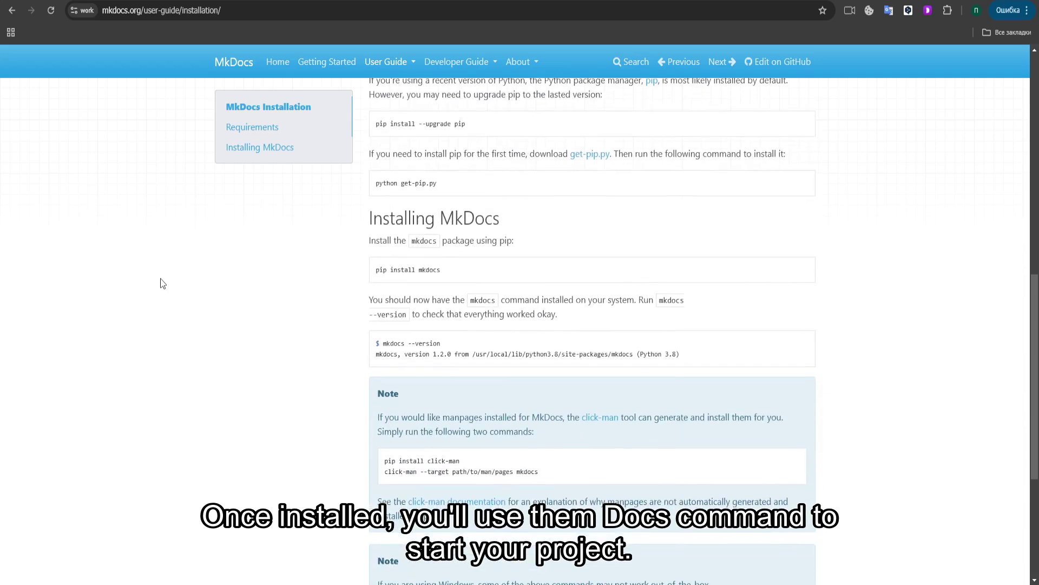
scroll(160, 278, "down", 1)
scroll(160, 279, "down", 1)
scroll(161, 278, "down", 1)
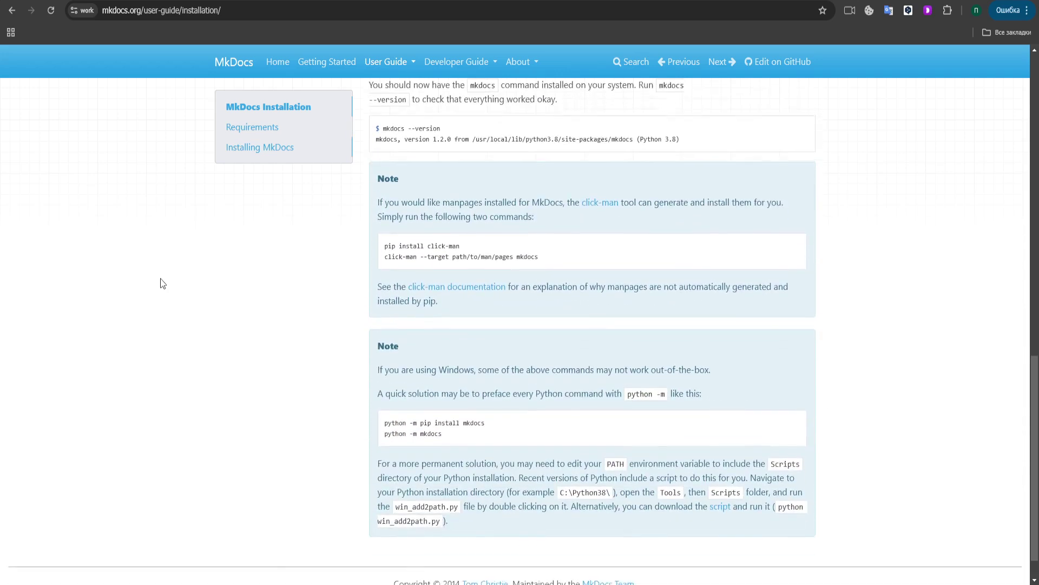
scroll(161, 279, "down", 1)
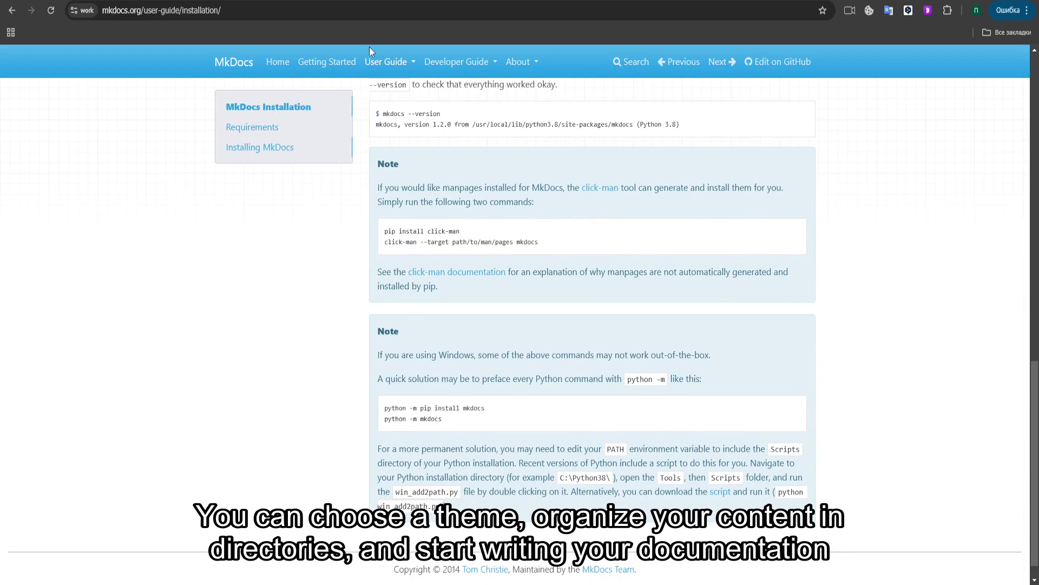
left_click(396, 65)
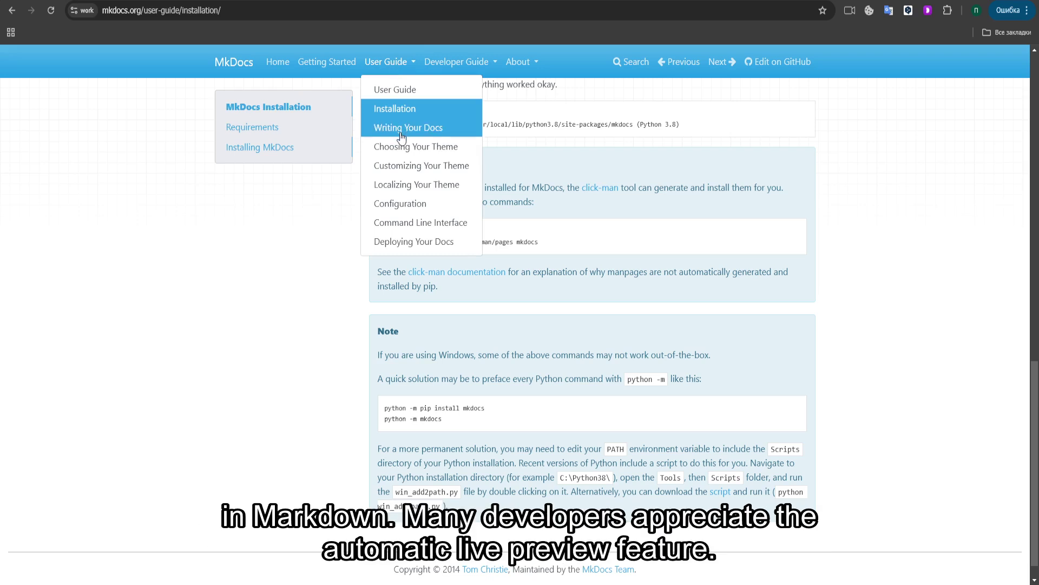
Step: Go to the User Guide overview page, then expand the Developer Guide menu
left_click(389, 95)
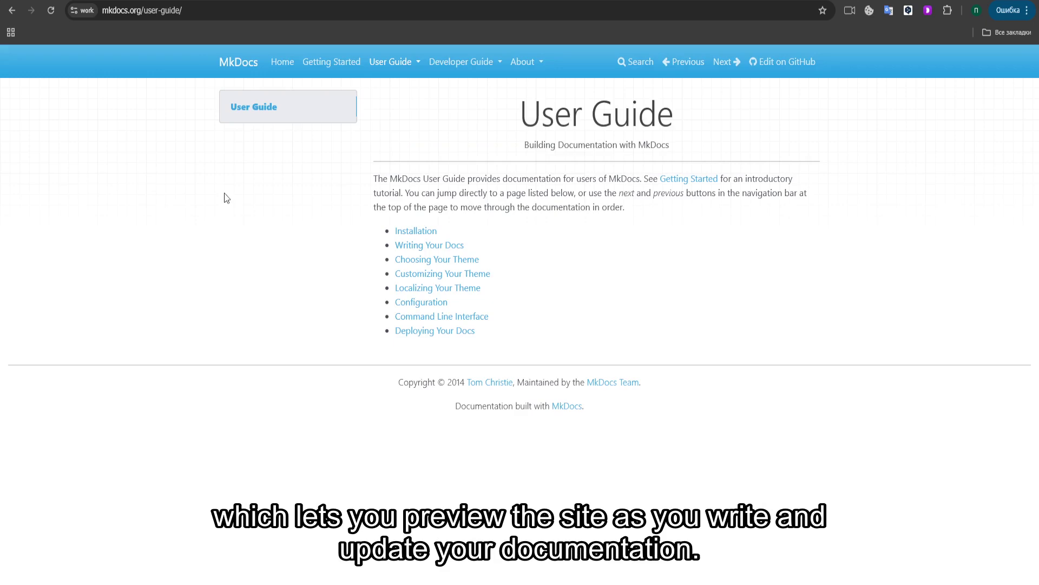
left_click(468, 64)
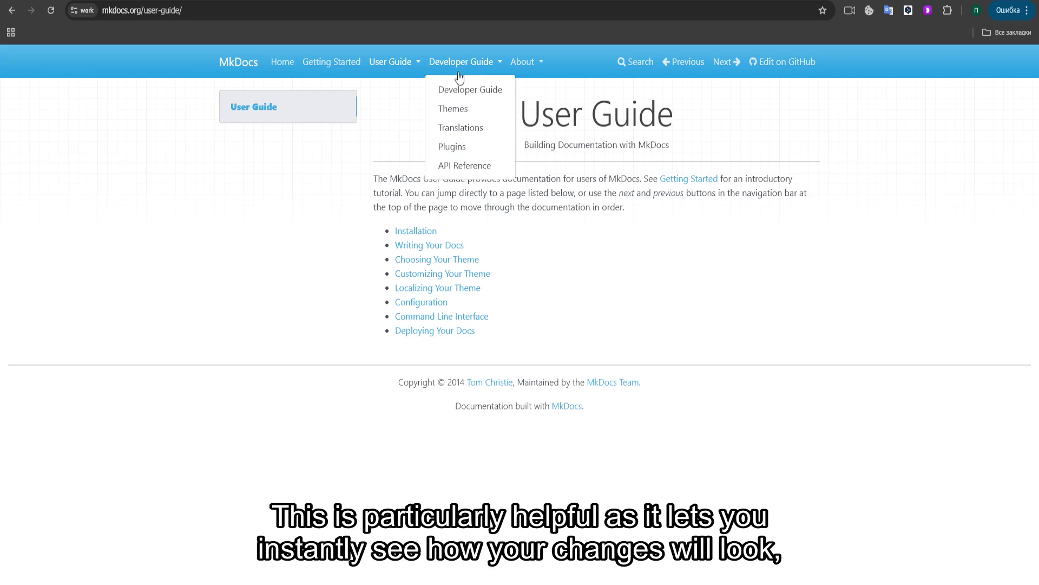
Step: Go to the Developing Themes guide through the Developer Guide menu
left_click(469, 90)
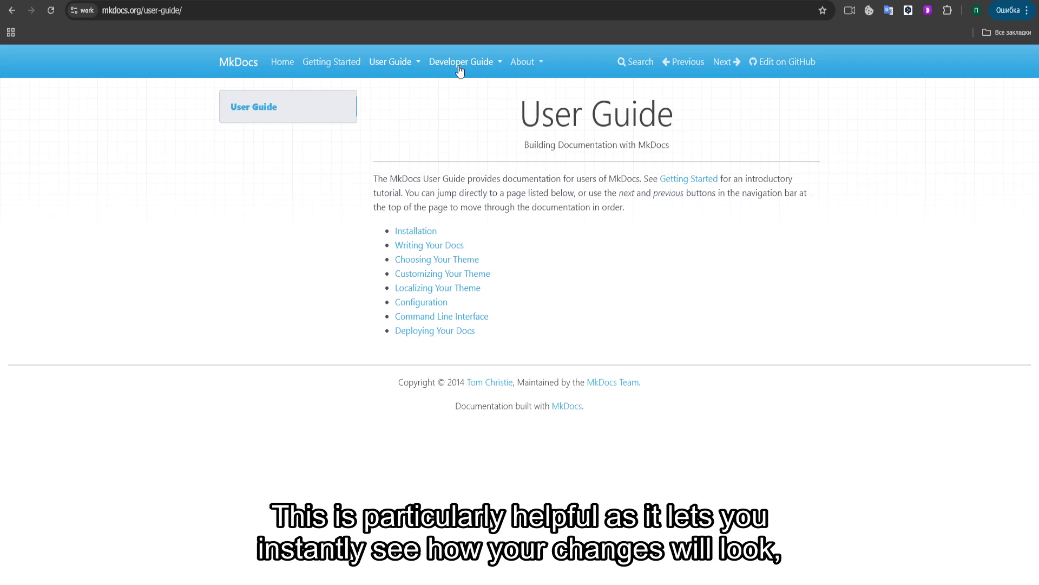
left_click(460, 65)
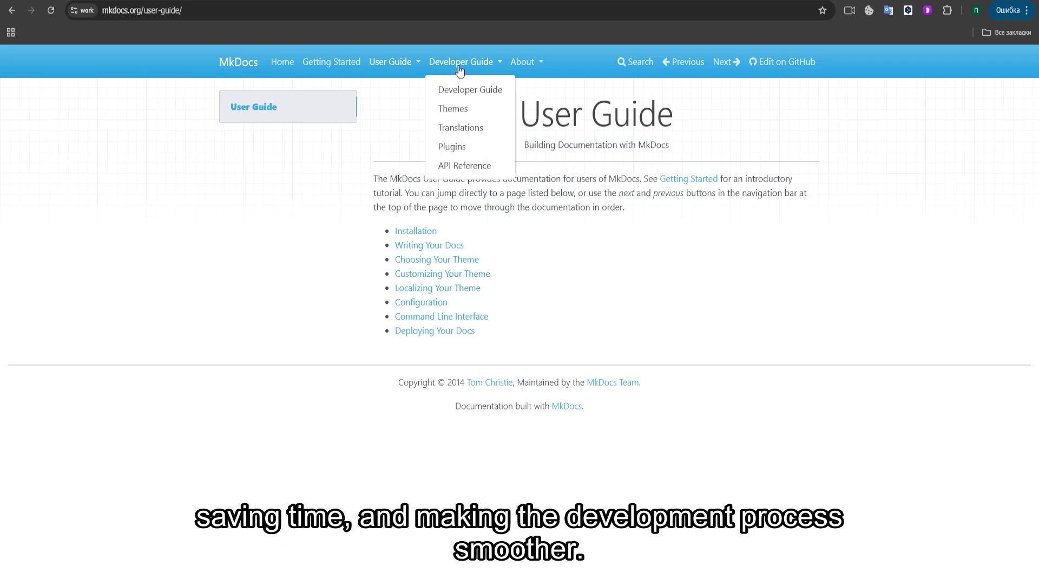
left_click(462, 112)
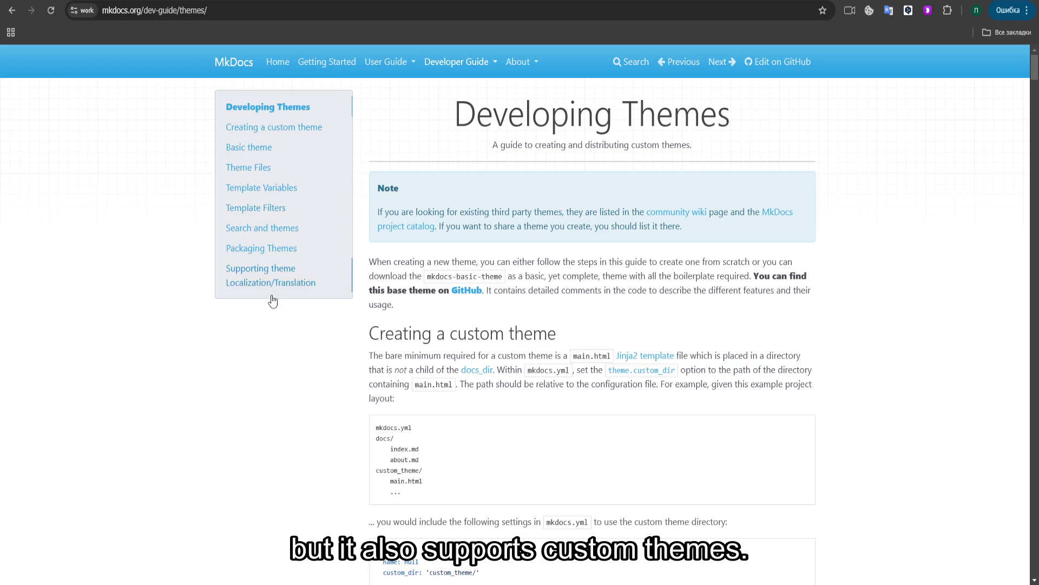
scroll(273, 302, "down", 2)
scroll(273, 302, "down", 2)
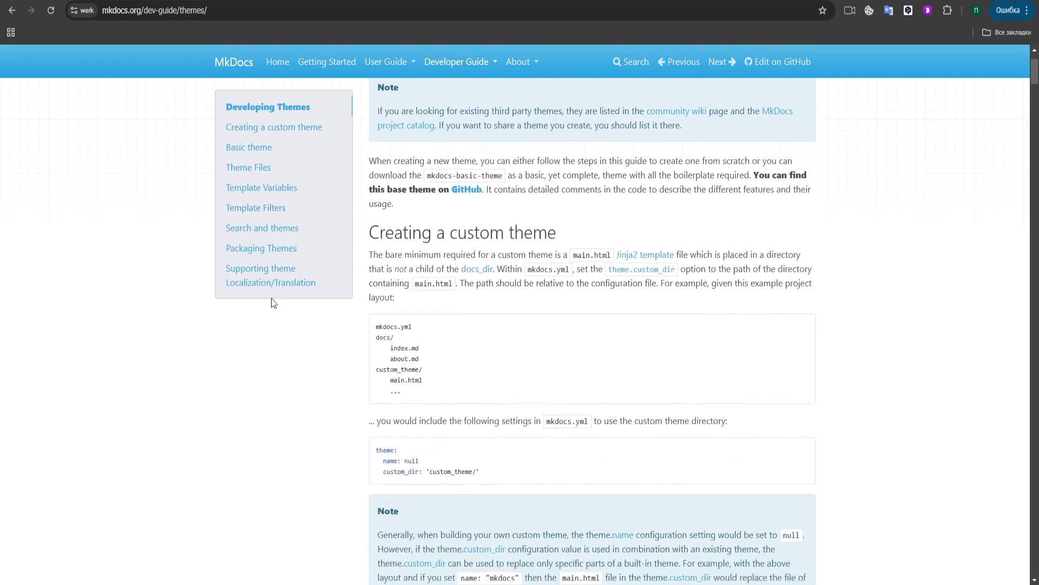
scroll(273, 302, "down", 2)
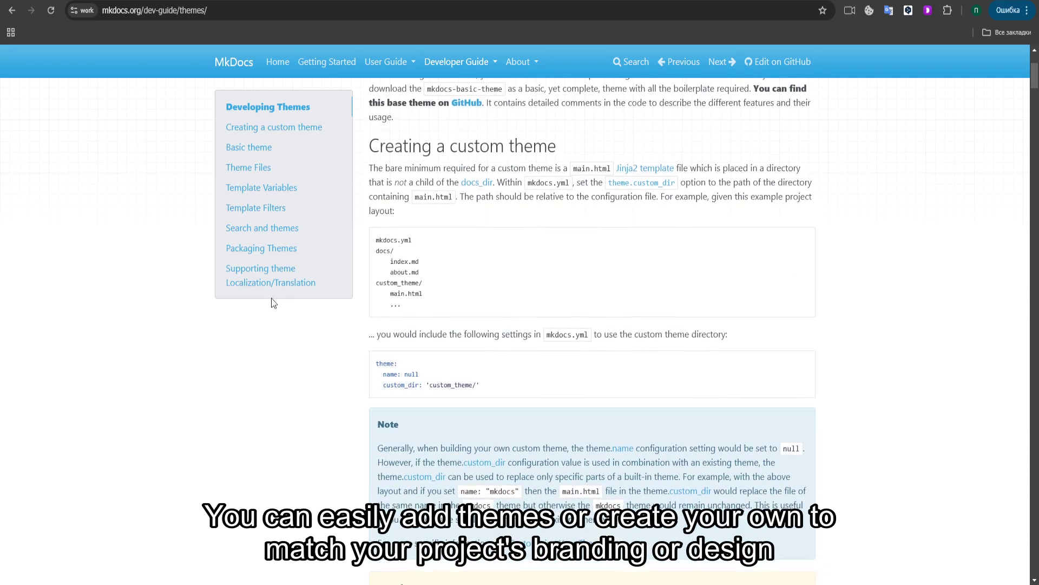
scroll(272, 298, "down", 2)
scroll(271, 298, "down", 2)
scroll(271, 297, "down", 2)
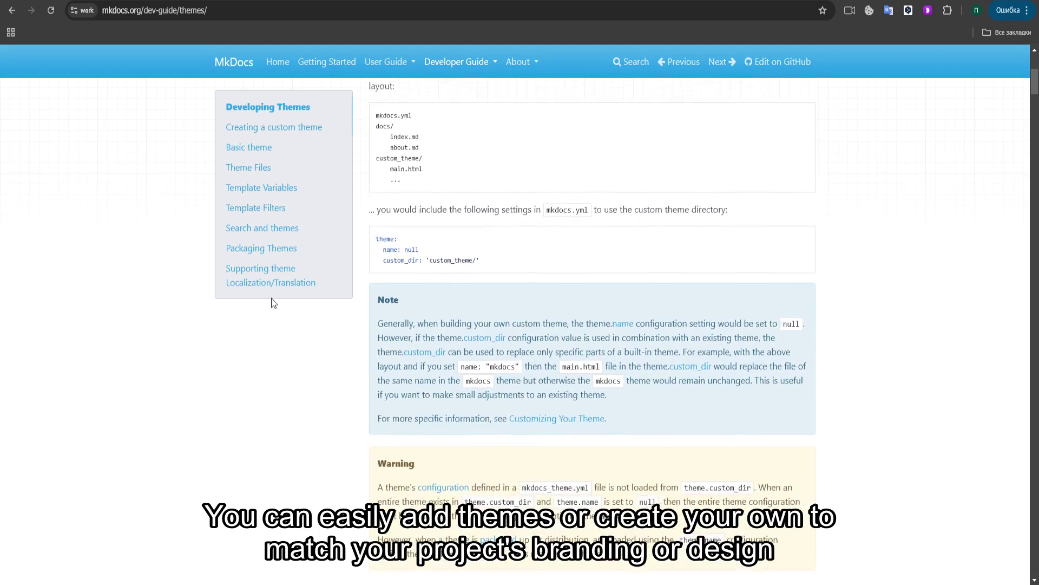
scroll(272, 299, "down", 2)
scroll(271, 298, "down", 1)
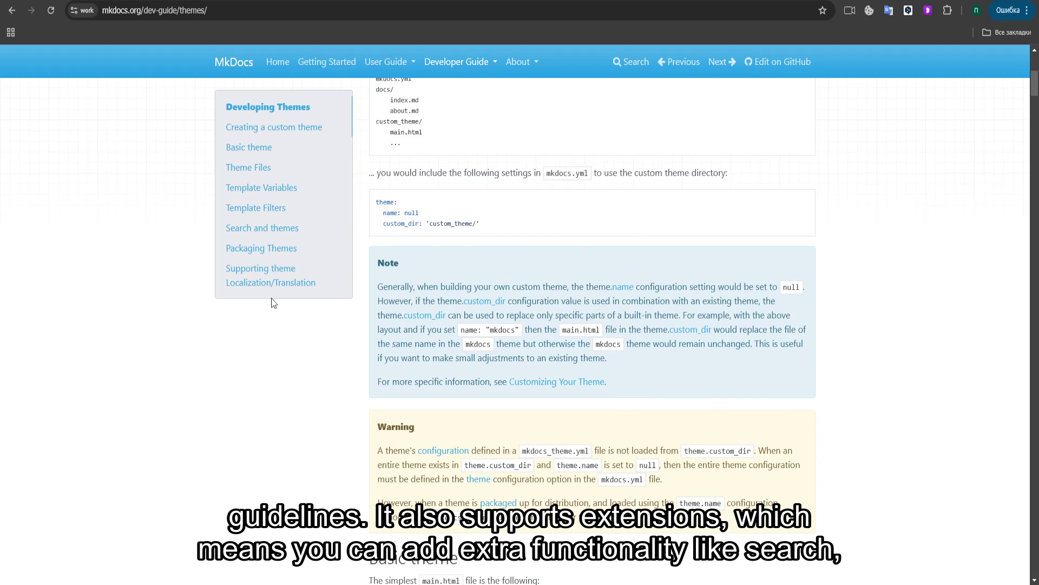
scroll(271, 298, "down", 2)
scroll(271, 299, "down", 2)
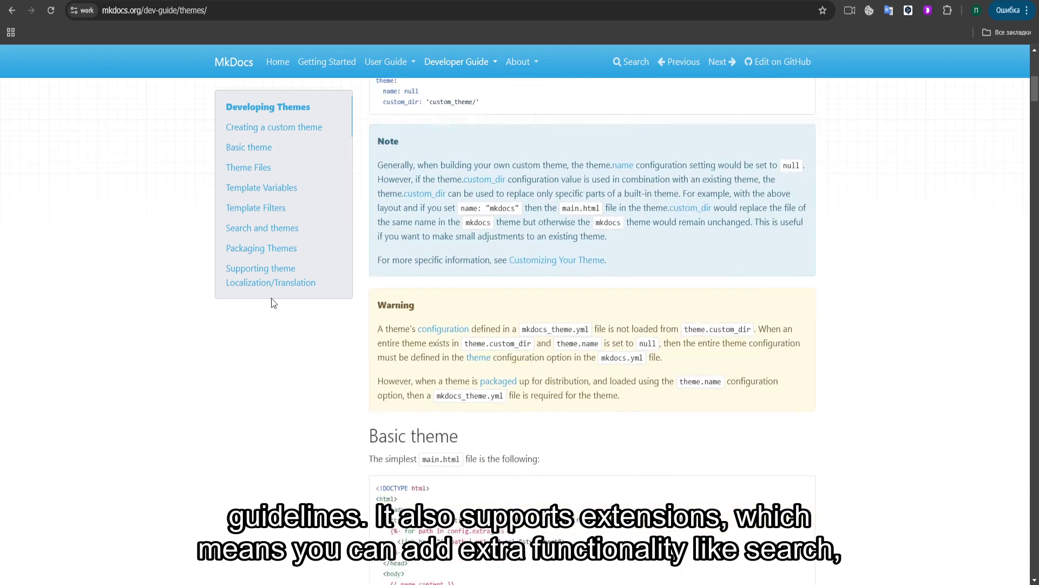
scroll(271, 298, "down", 2)
scroll(272, 298, "down", 1)
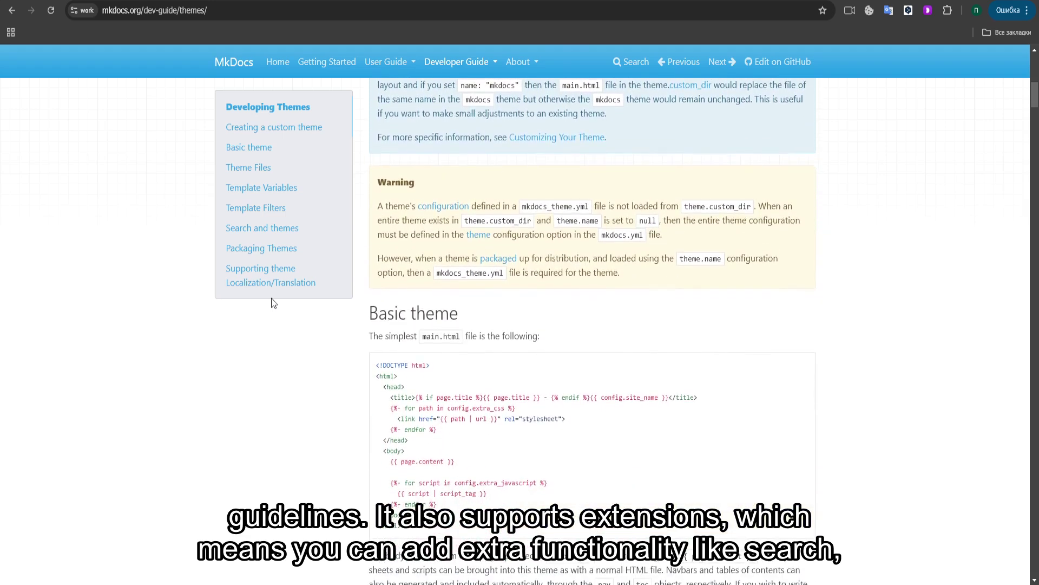
scroll(272, 299, "down", 2)
scroll(272, 298, "down", 2)
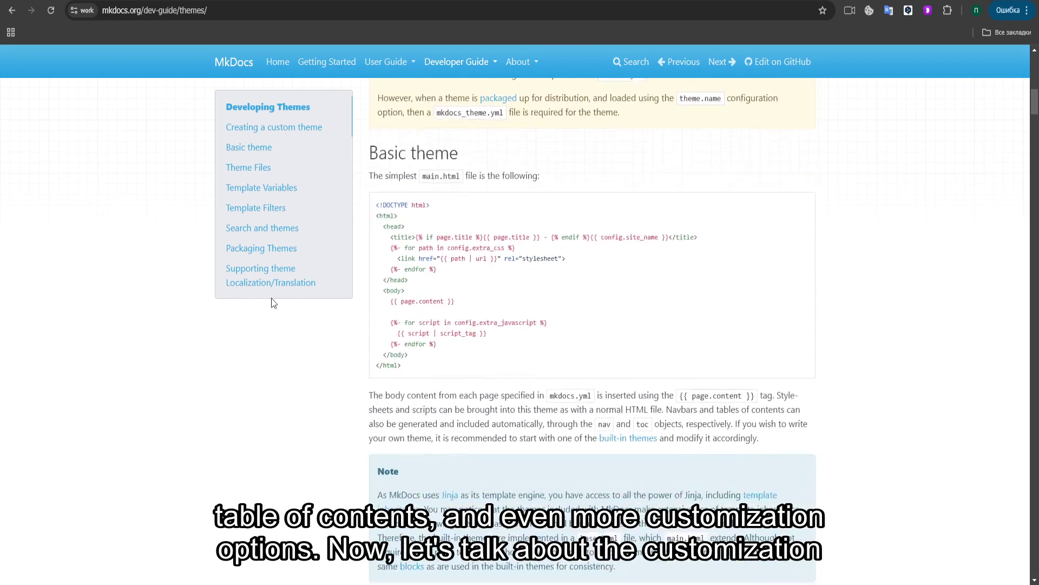
scroll(271, 297, "down", 2)
scroll(271, 299, "down", 1)
scroll(271, 298, "down", 1)
scroll(272, 298, "down", 1)
scroll(271, 298, "down", 1)
scroll(272, 298, "down", 1)
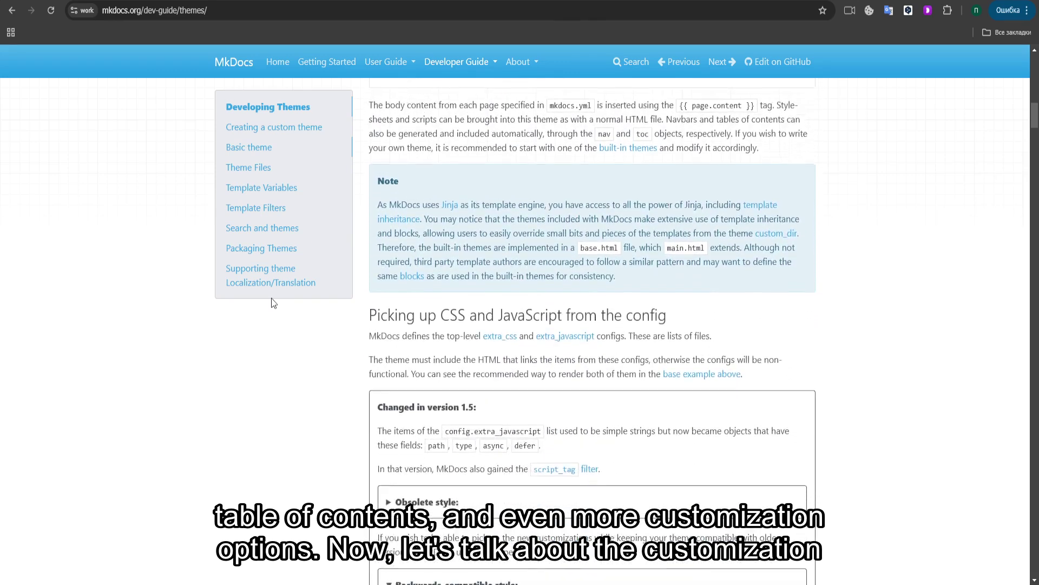
scroll(271, 303, "down", 1)
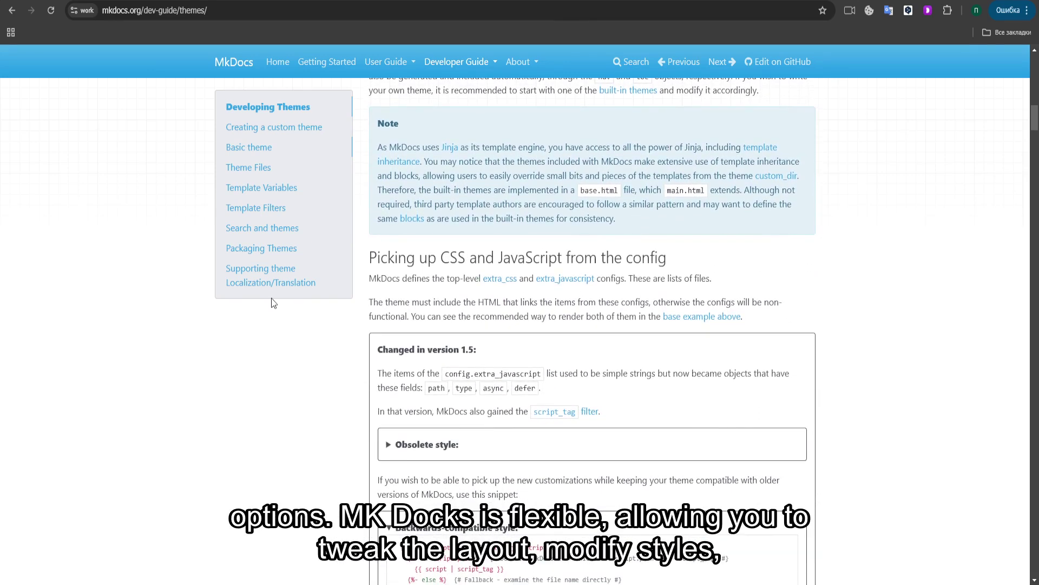
scroll(272, 303, "down", 1)
scroll(271, 303, "down", 1)
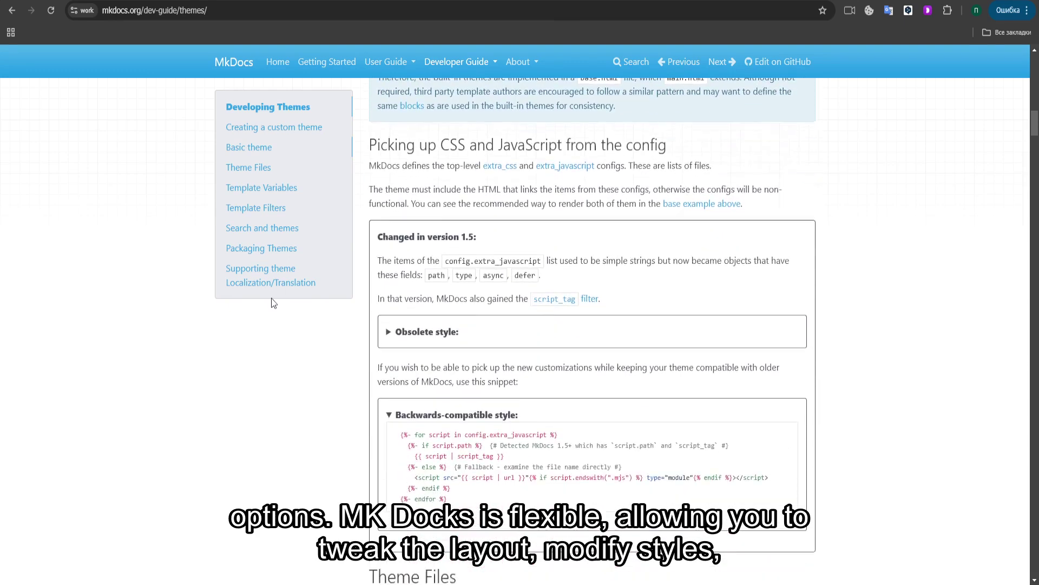
scroll(271, 303, "down", 1)
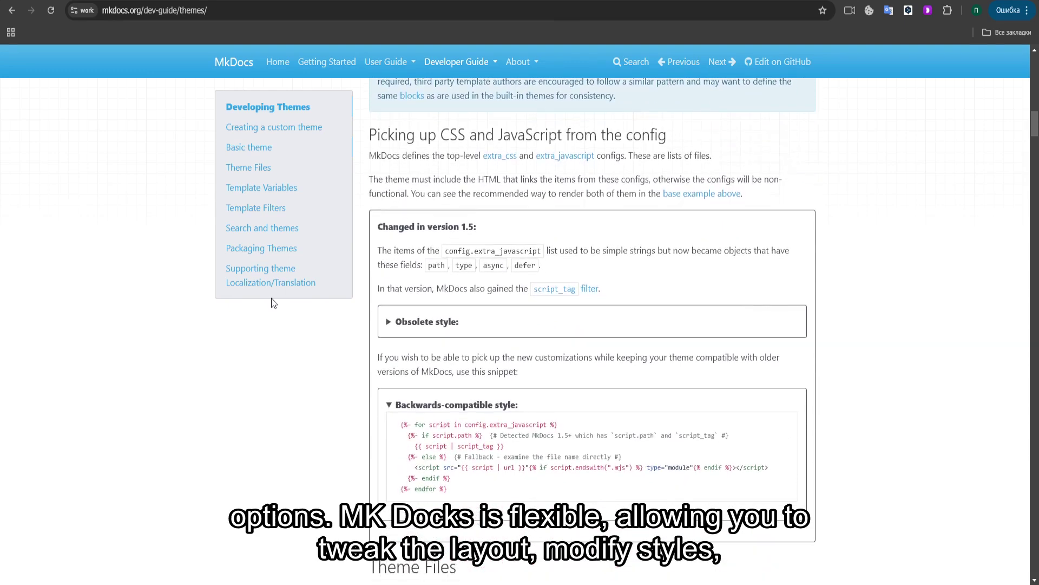
scroll(271, 302, "down", 1)
scroll(271, 302, "down", 1)
scroll(271, 302, "down", 1)
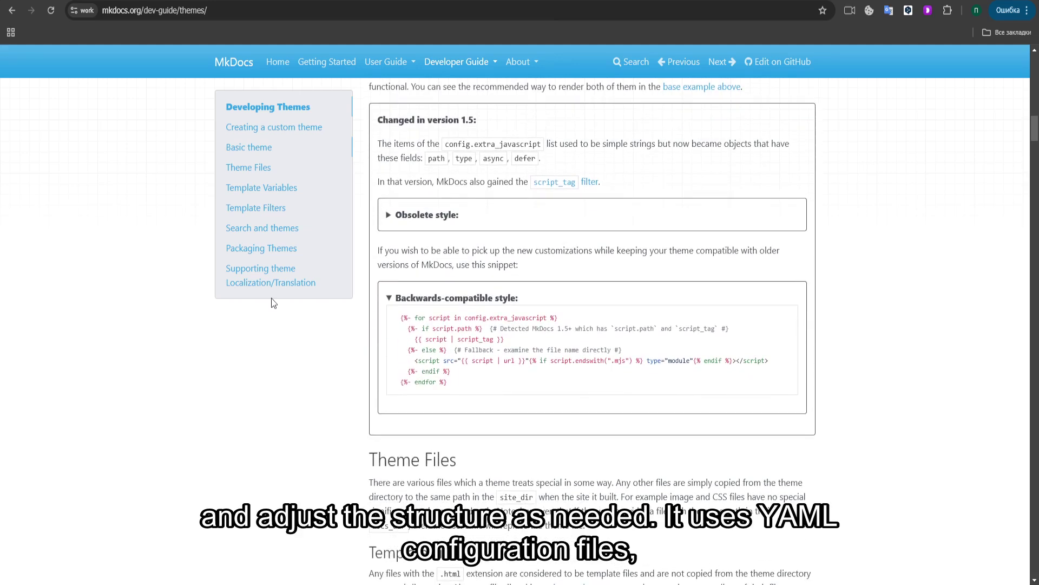
scroll(272, 302, "down", 1)
scroll(271, 302, "down", 1)
scroll(271, 302, "down", 1)
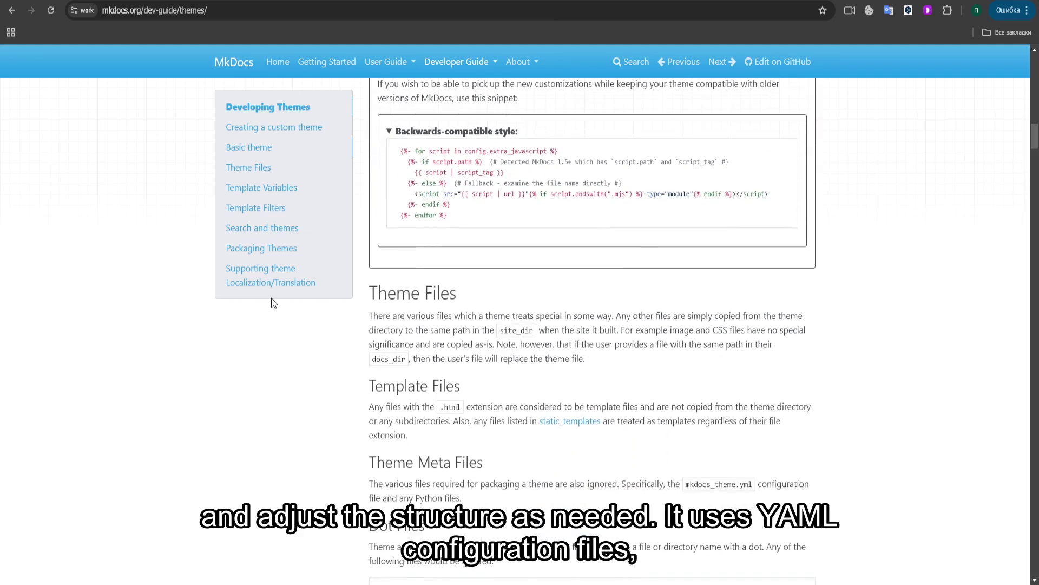
scroll(271, 302, "down", 1)
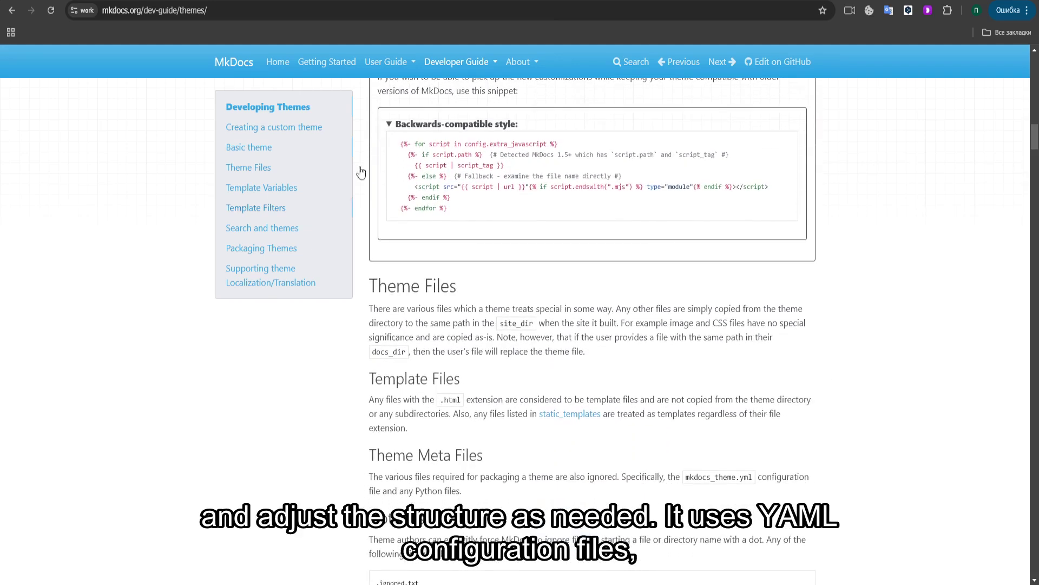
Step: Go to the Release Notes page through the About menu
left_click(534, 66)
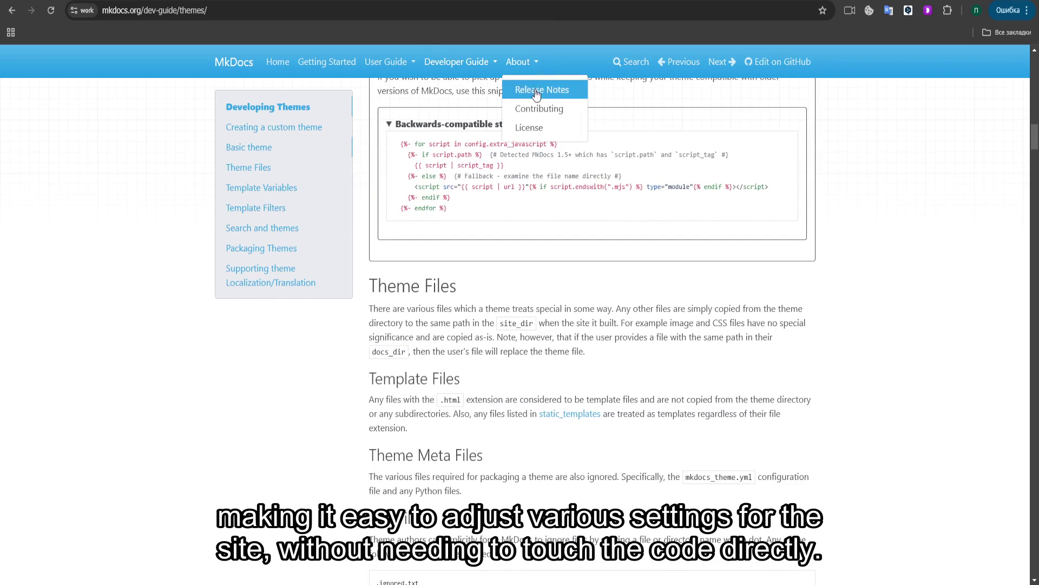
left_click(536, 93)
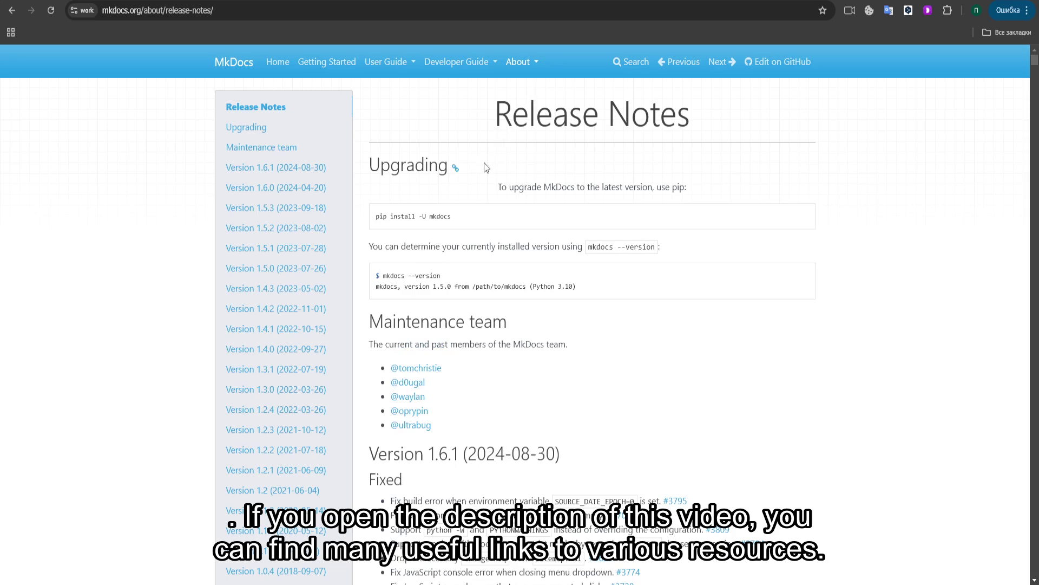
scroll(486, 168, "down", 2)
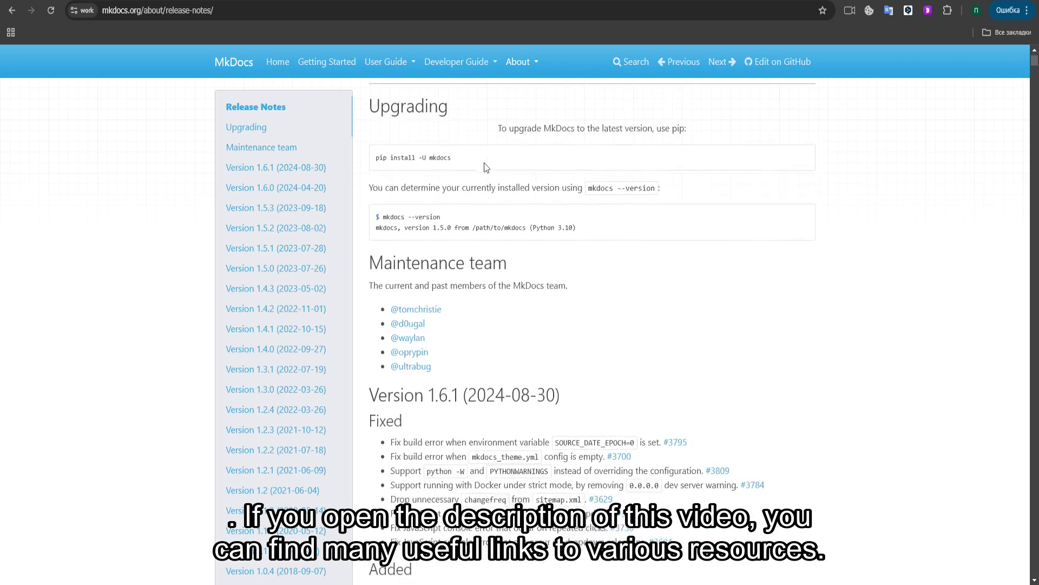
scroll(486, 167, "down", 2)
mouse_move(439, 262)
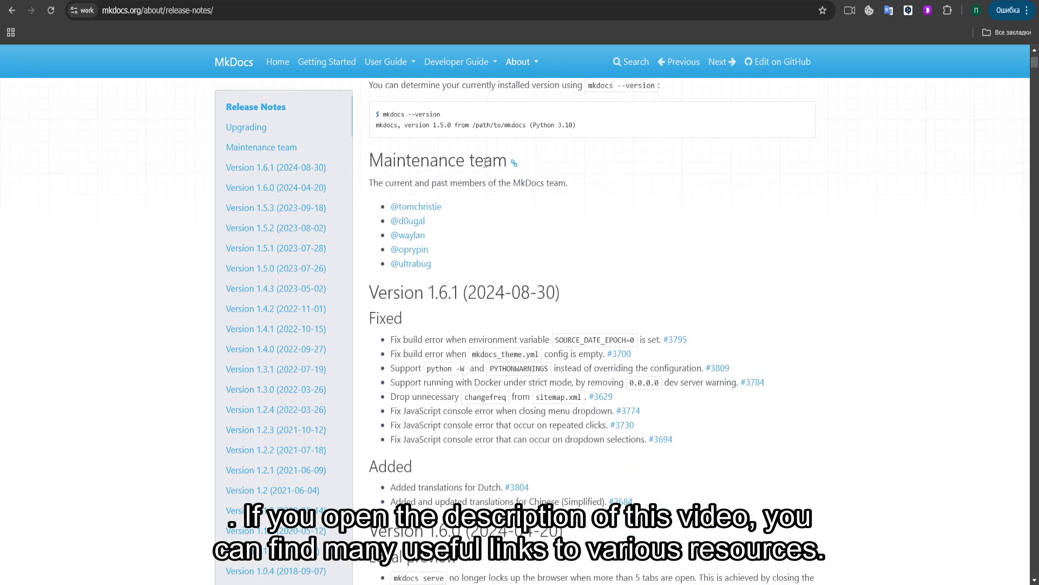
scroll(485, 168, "down", 1)
scroll(486, 167, "down", 1)
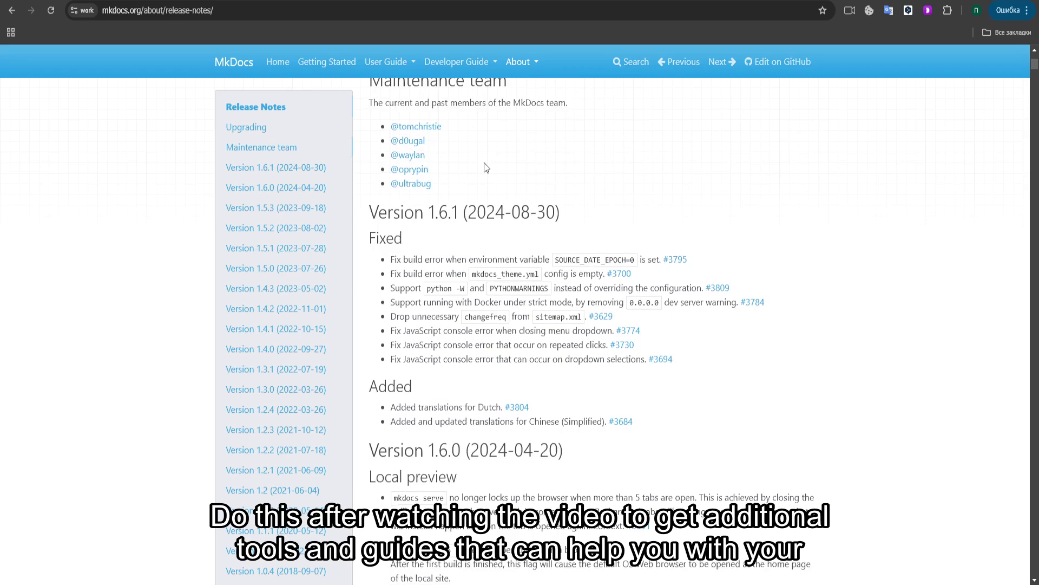
scroll(486, 167, "down", 1)
scroll(486, 167, "down", 1)
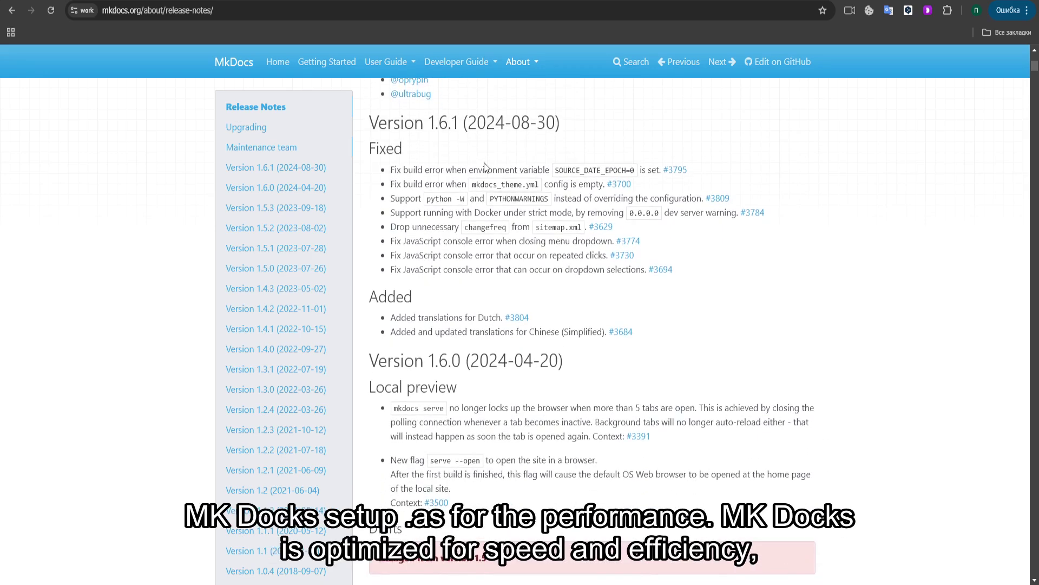
scroll(484, 163, "down", 1)
scroll(484, 162, "down", 1)
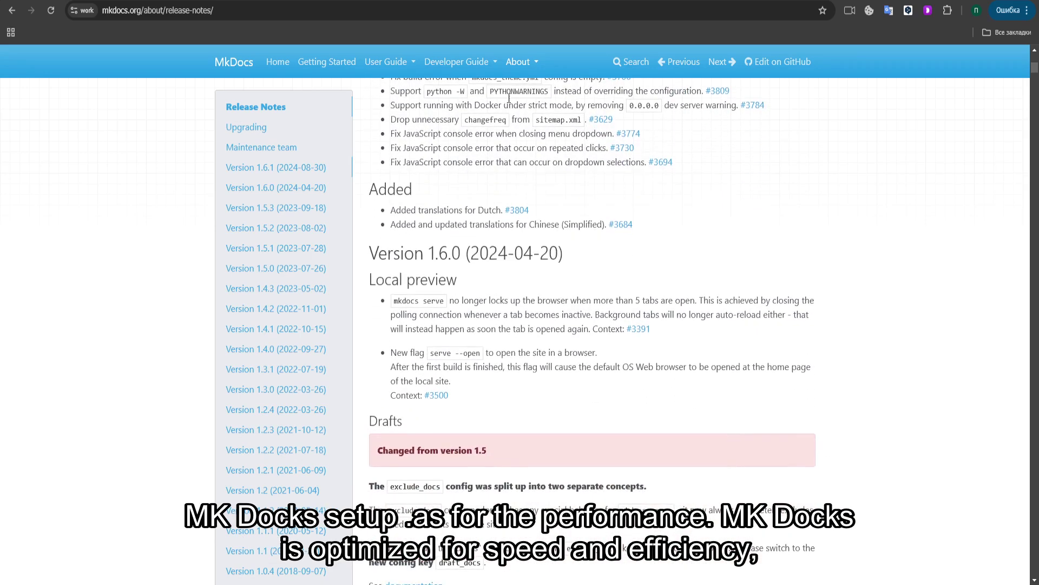
left_click(521, 62)
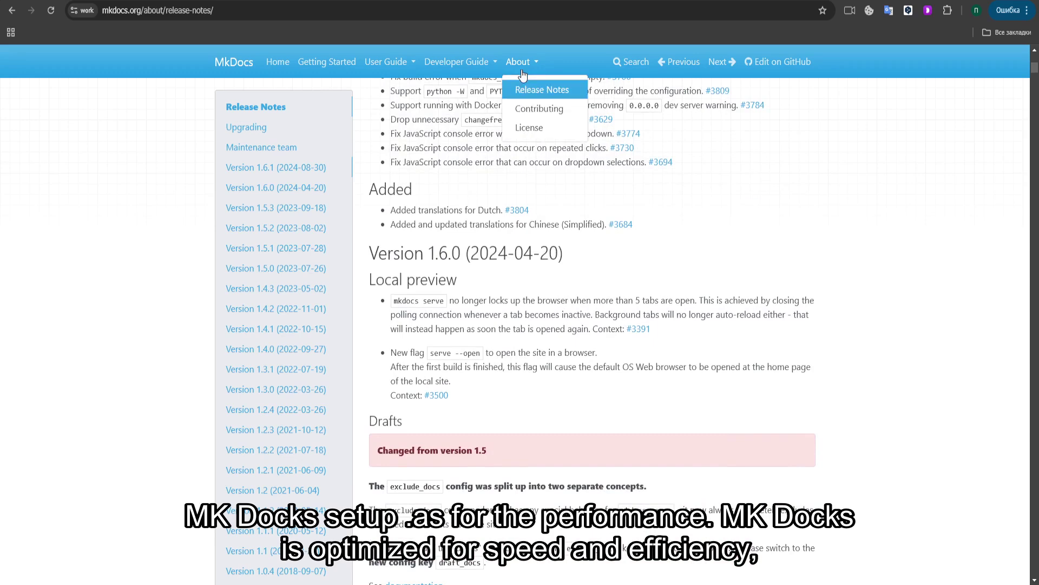
Step: Go to the Contributing to MkDocs page through the About menu
left_click(540, 108)
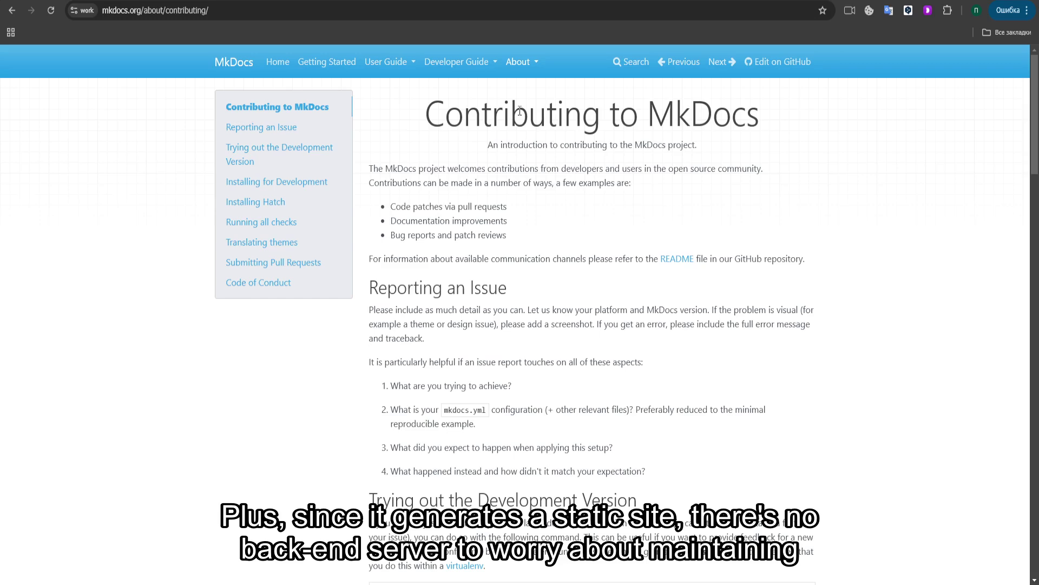
scroll(519, 114, "down", 2)
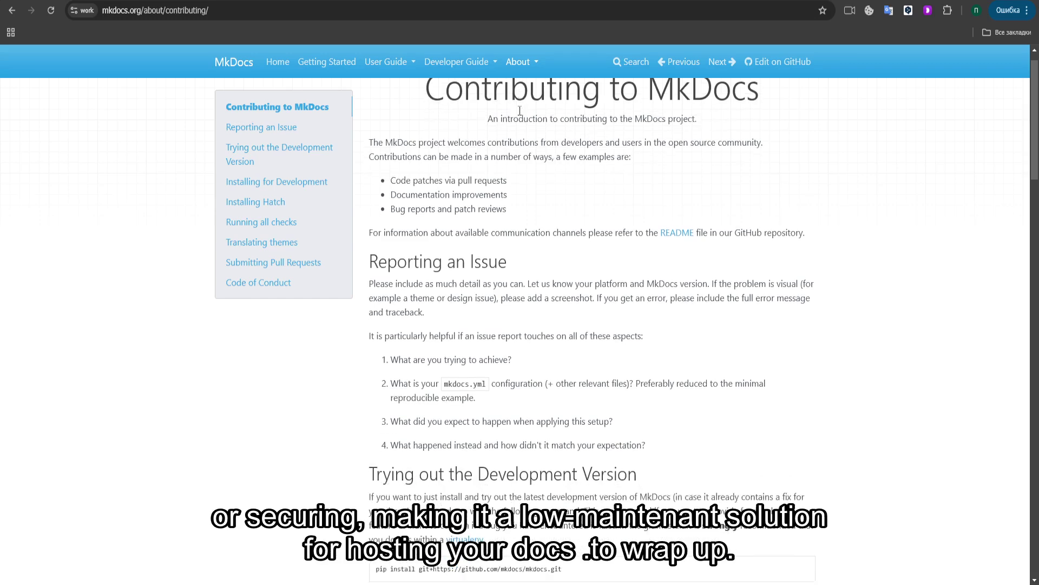
scroll(519, 114, "down", 2)
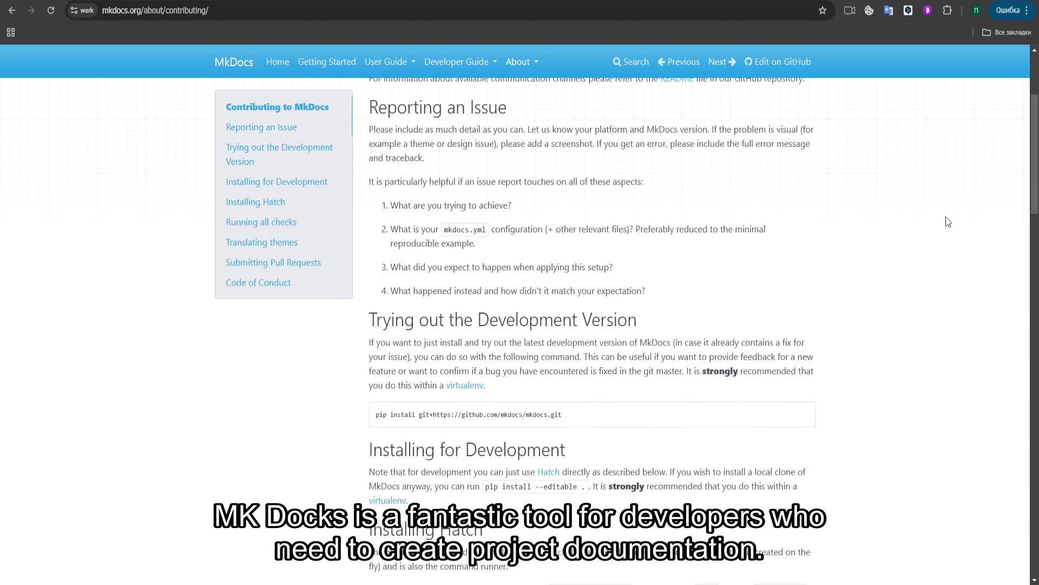
scroll(847, 315, "down", 1)
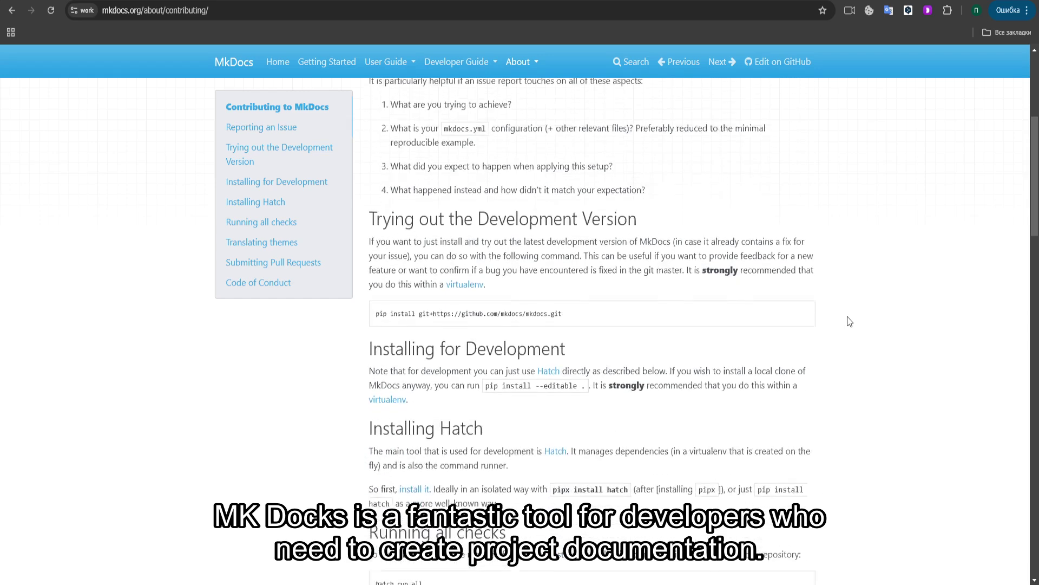
scroll(847, 316, "down", 1)
scroll(847, 317, "down", 1)
scroll(847, 316, "down", 1)
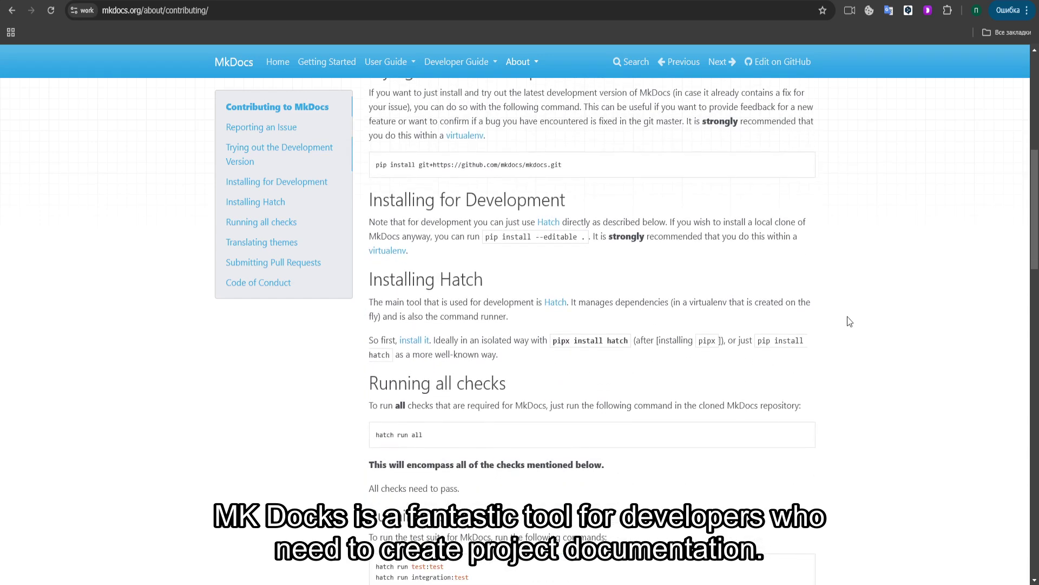
scroll(847, 316, "down", 1)
scroll(847, 317, "down", 1)
scroll(847, 316, "down", 1)
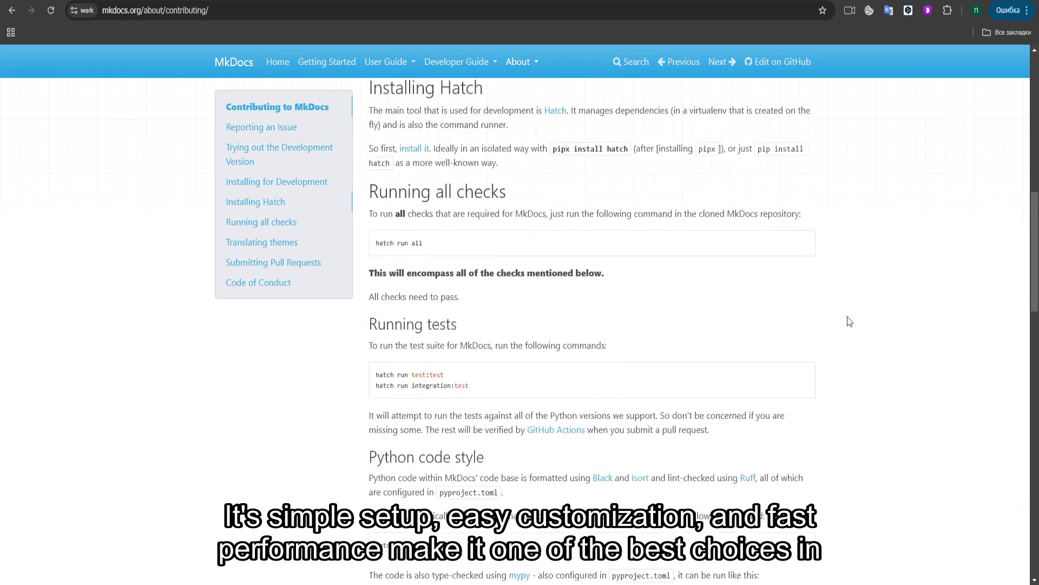
scroll(847, 316, "down", 1)
scroll(847, 315, "down", 1)
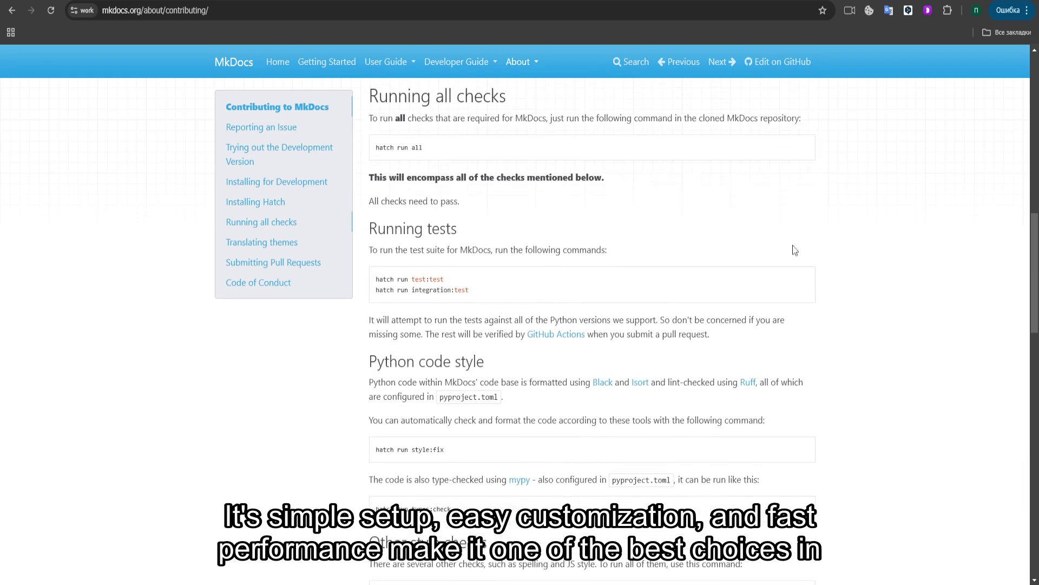
left_click(527, 64)
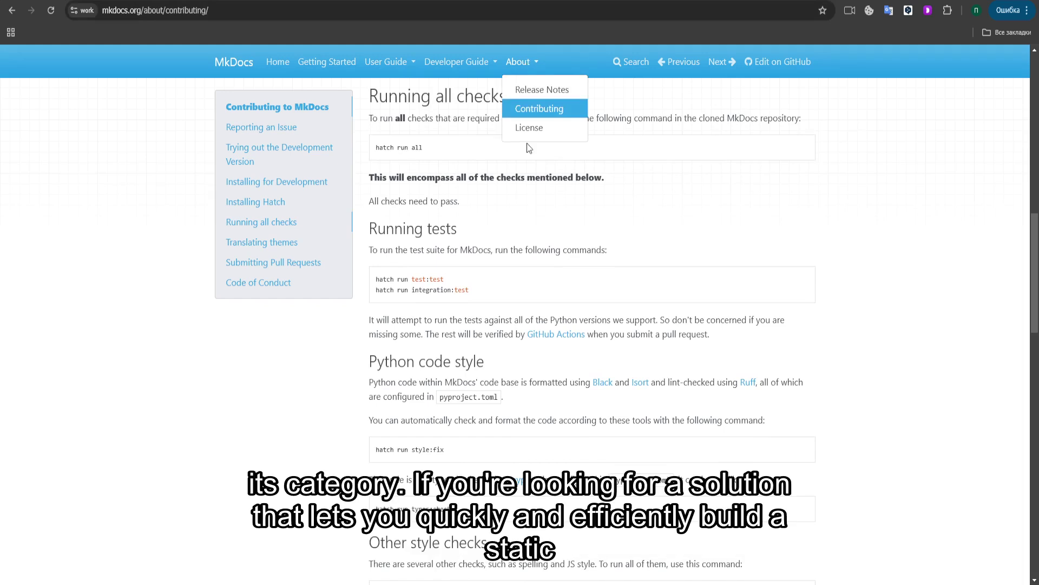
Step: Choose License in the About menu to view the MkDocs BSD license
left_click(523, 130)
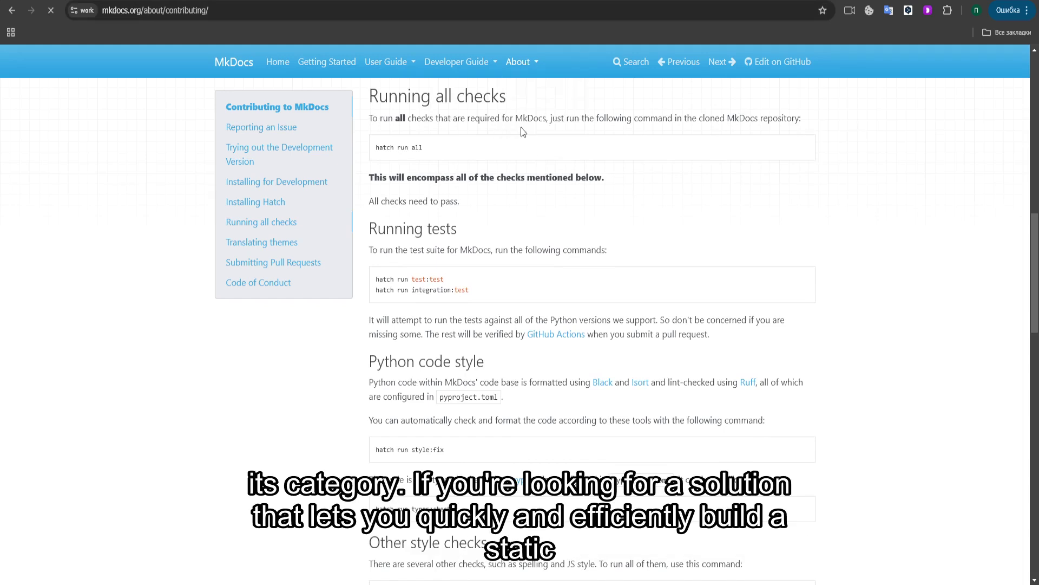